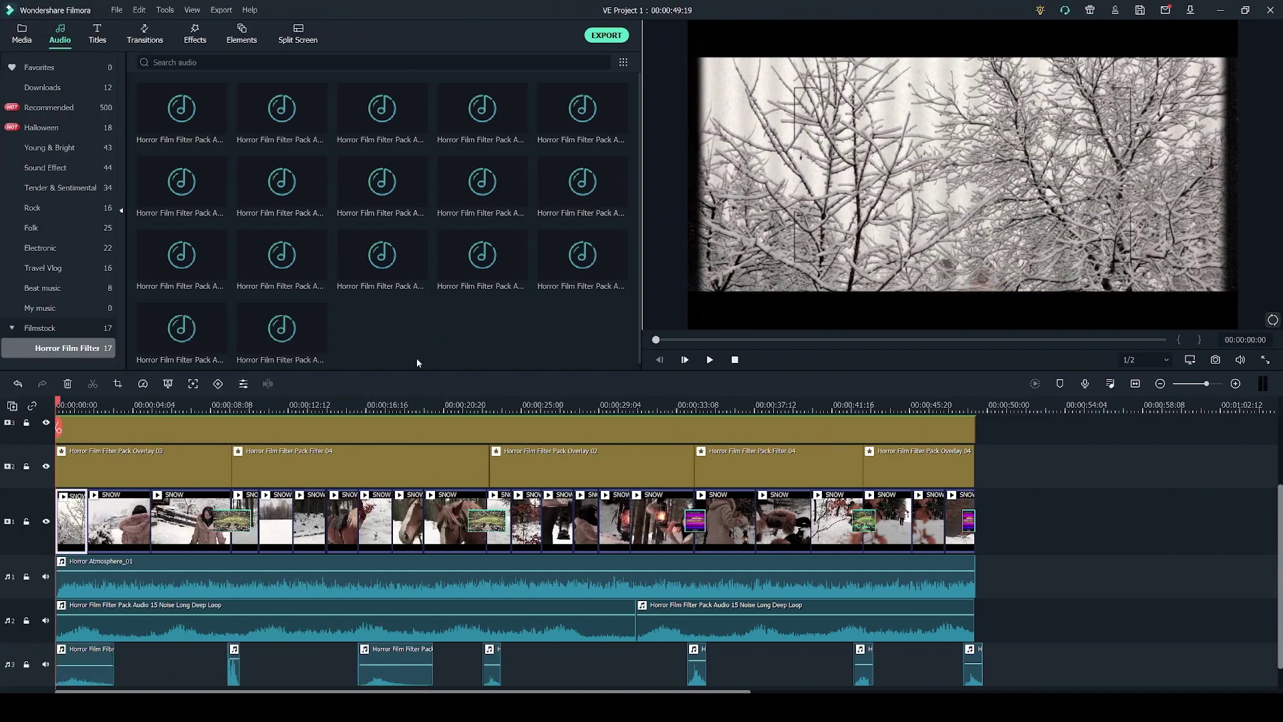
# Preview a horror sound effect, then the binocular overlay and a transition in the Horror Film Filter library
pyautogui.doubleClick(280, 258)
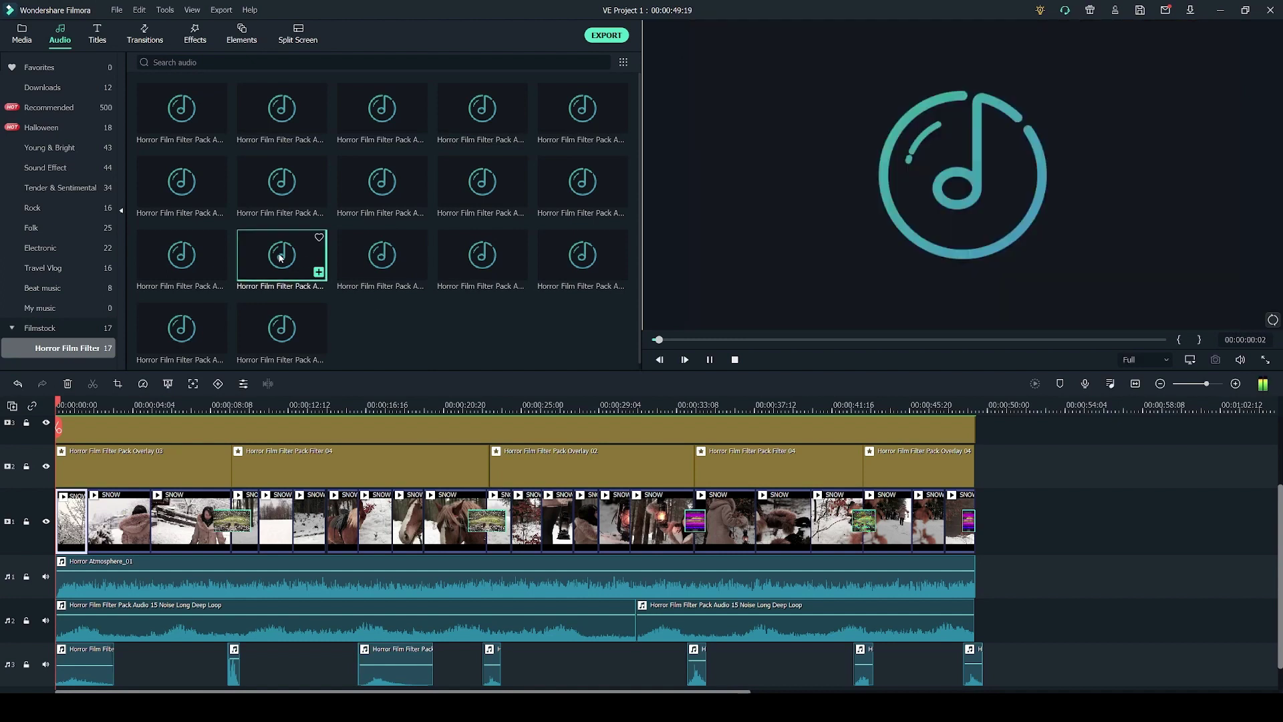
pyautogui.click(384, 336)
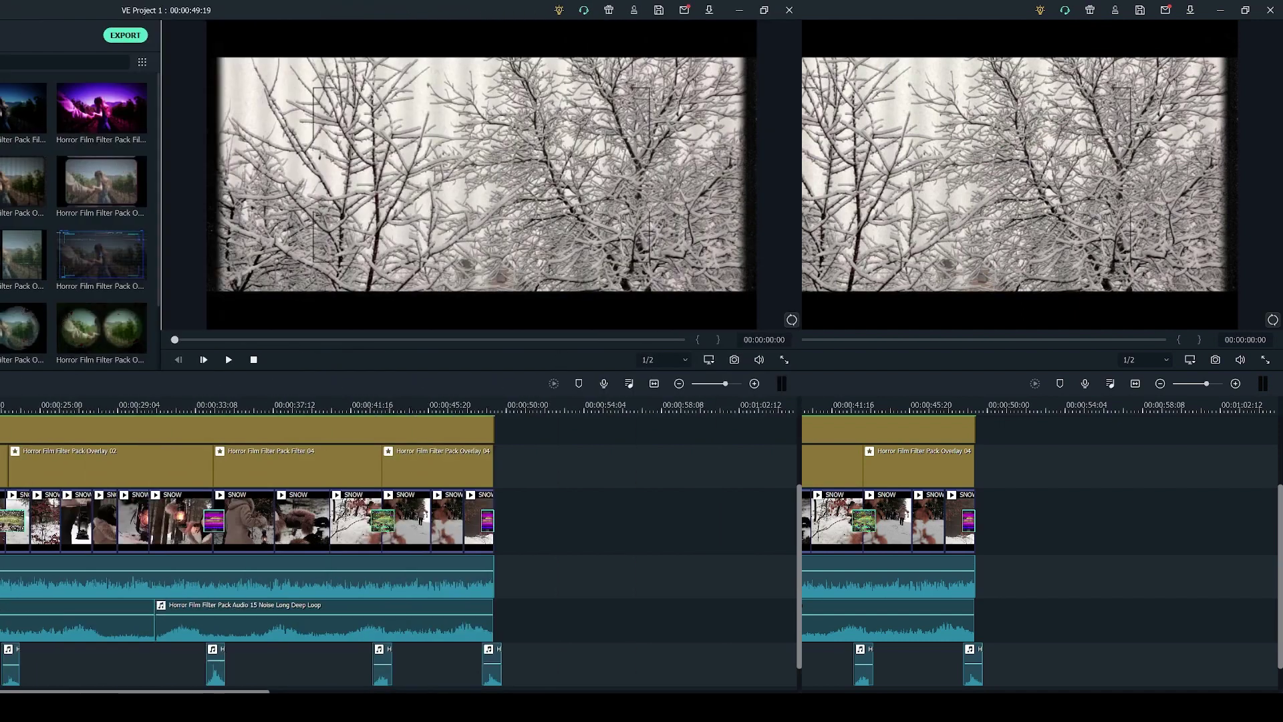
pyautogui.click(193, 32)
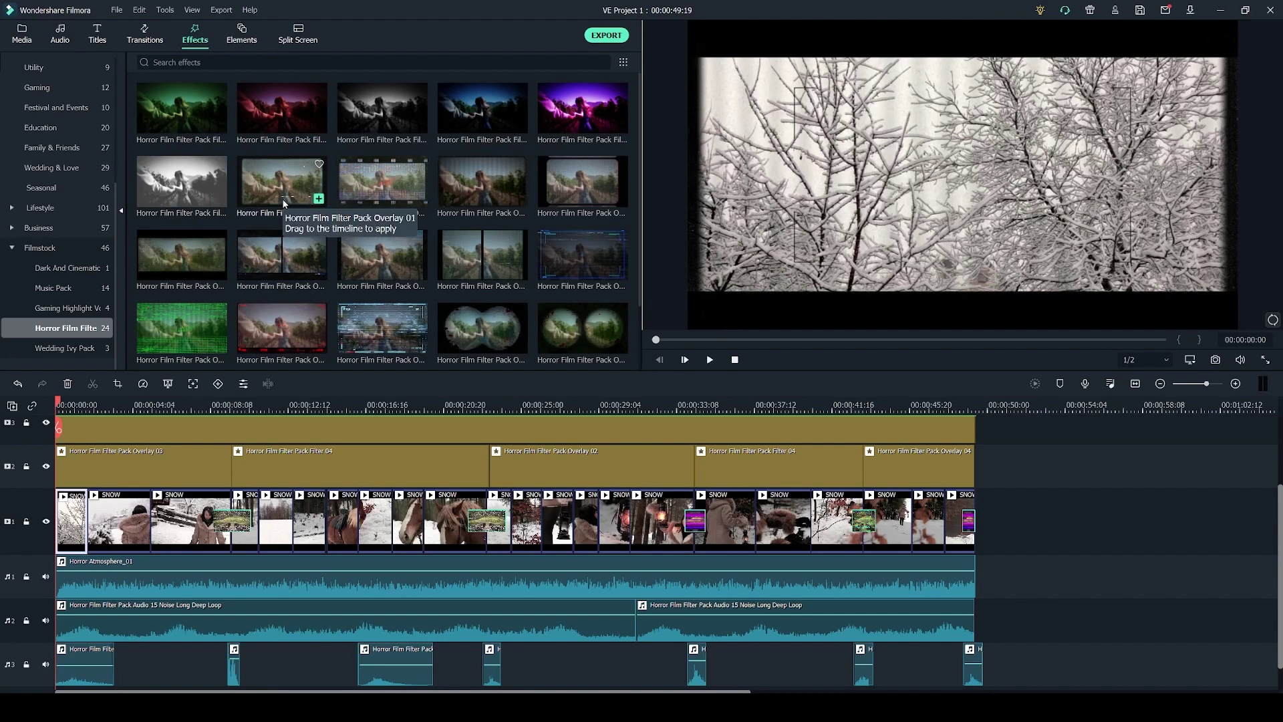
pyautogui.scroll(-2, 282, 198)
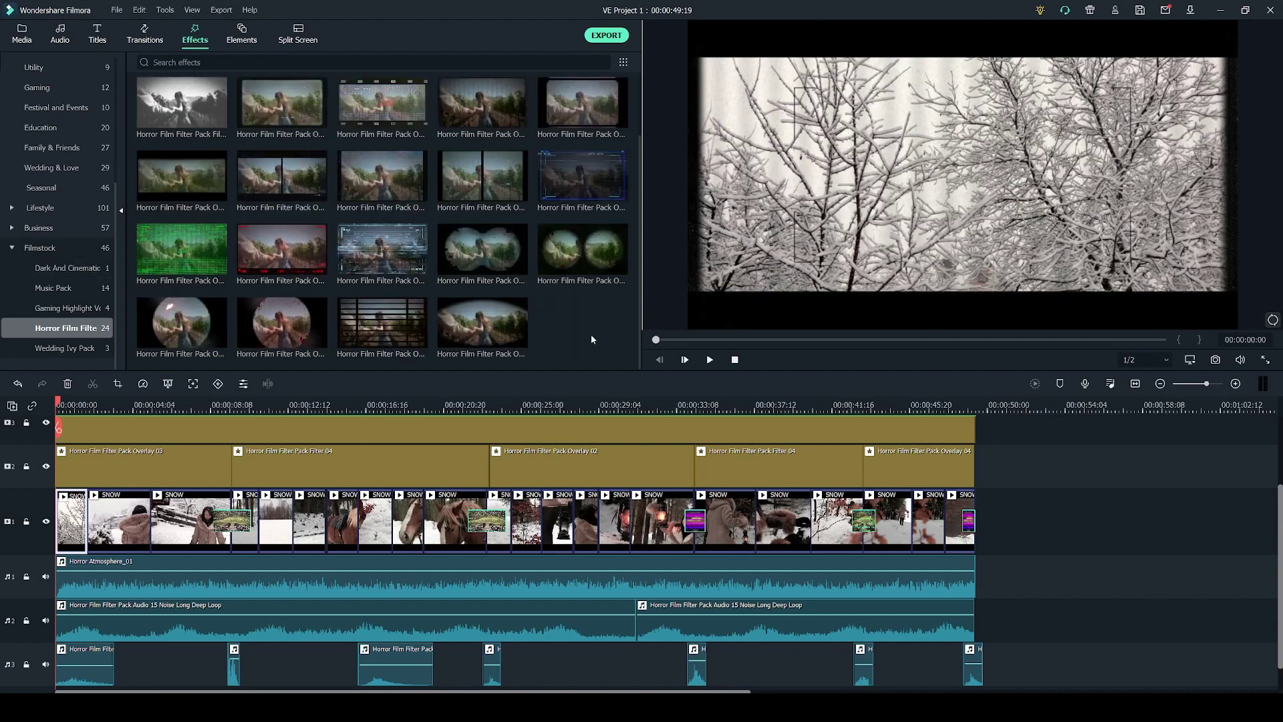
pyautogui.click(481, 254)
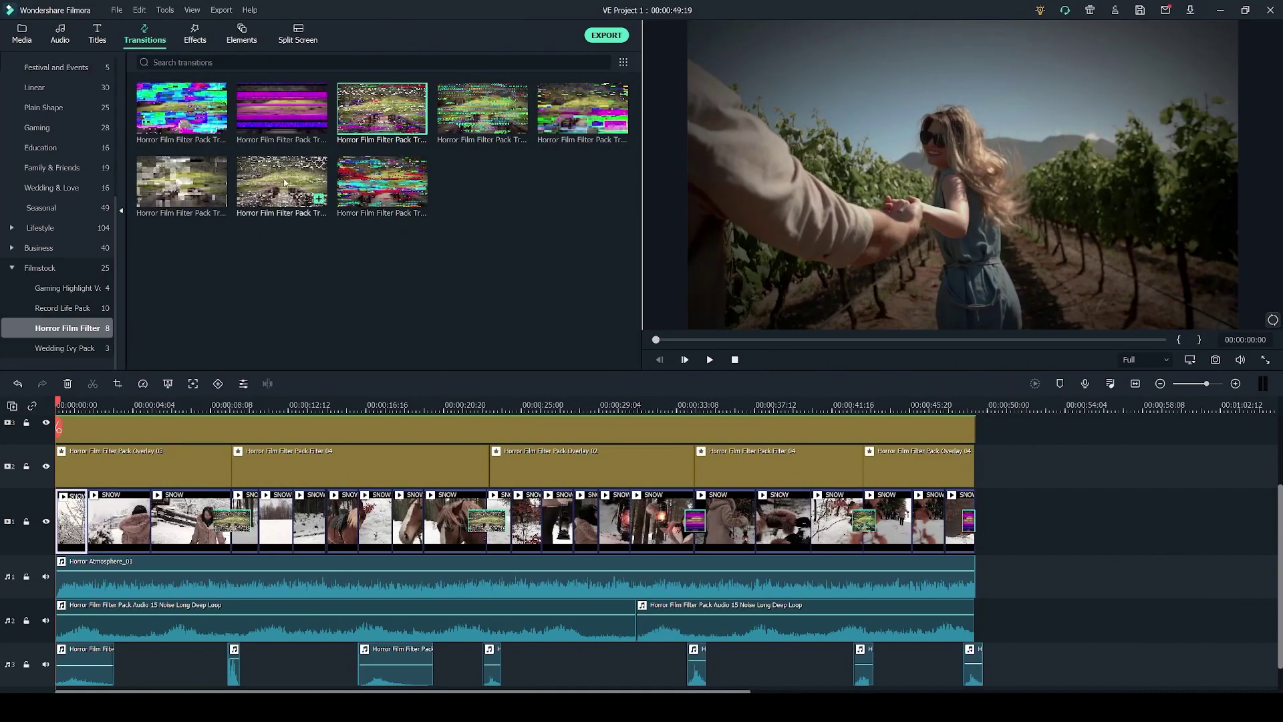
pyautogui.click(209, 180)
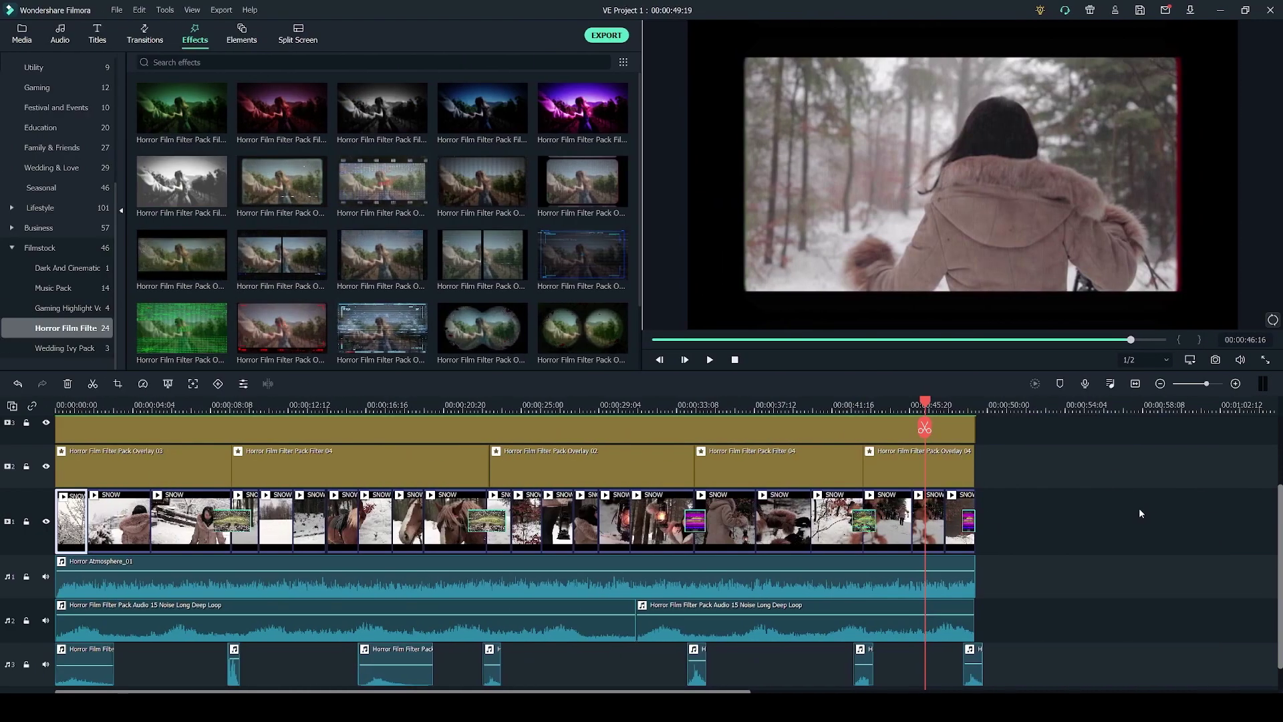
# Scrub to the video's end and delete the last Overlay 04 clip on track 2
pyautogui.moveTo(799, 406); pyautogui.dragTo(171, 405)
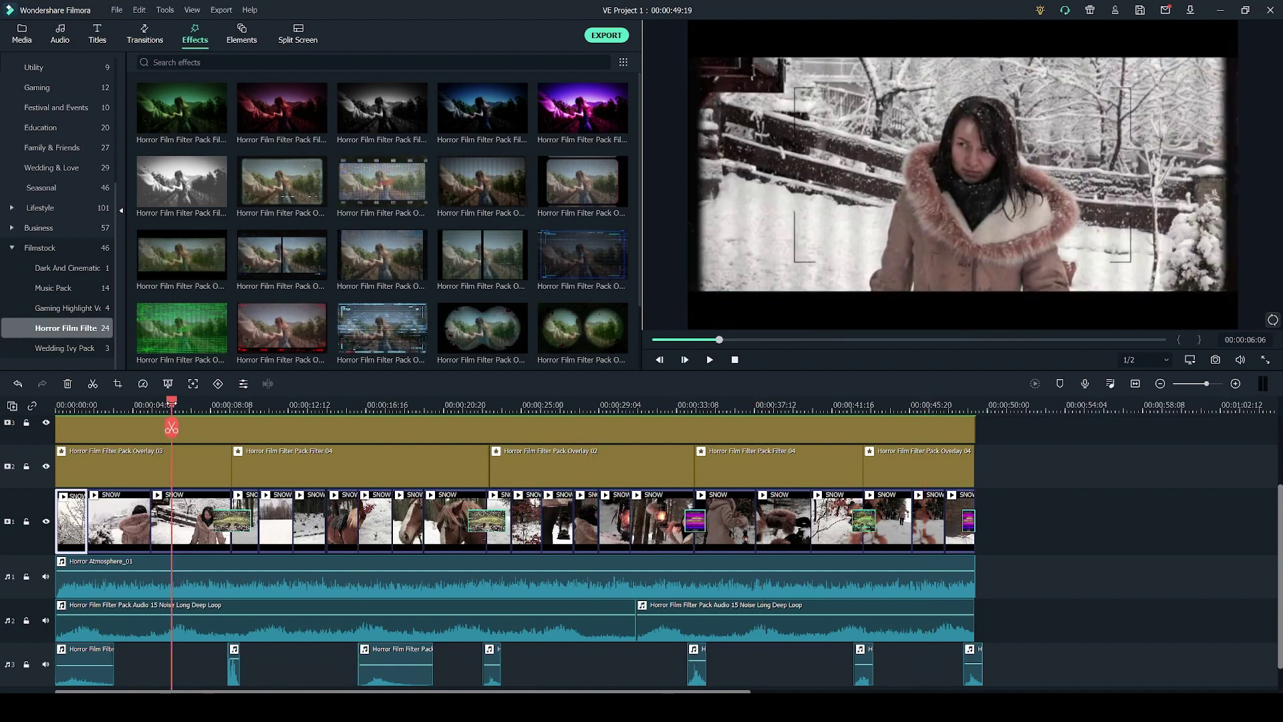
pyautogui.click(760, 405)
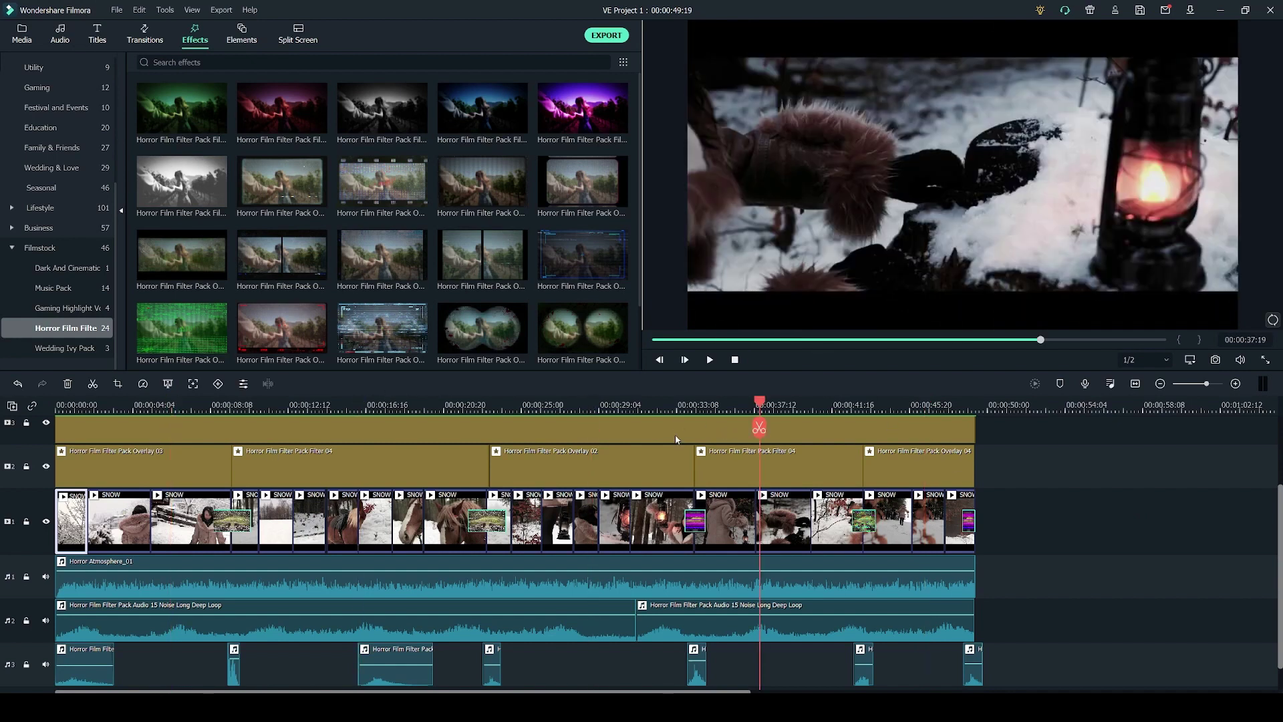
pyautogui.click(907, 405)
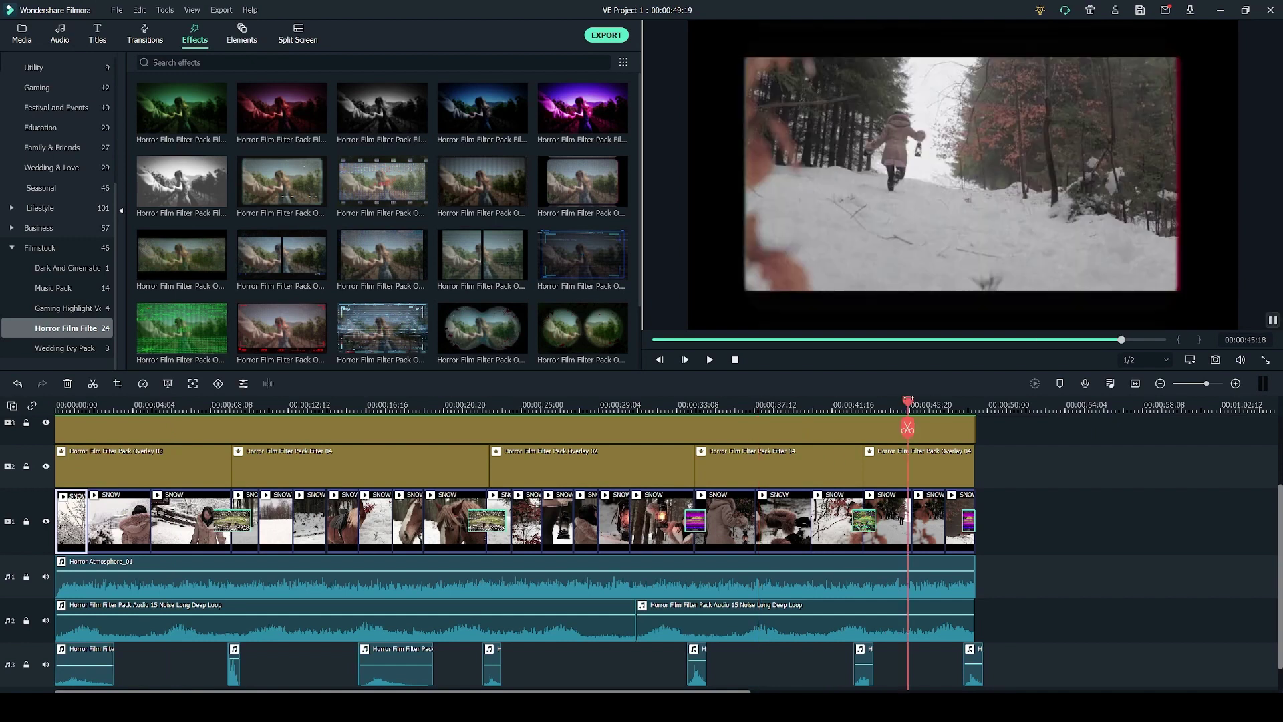
pyautogui.click(907, 465)
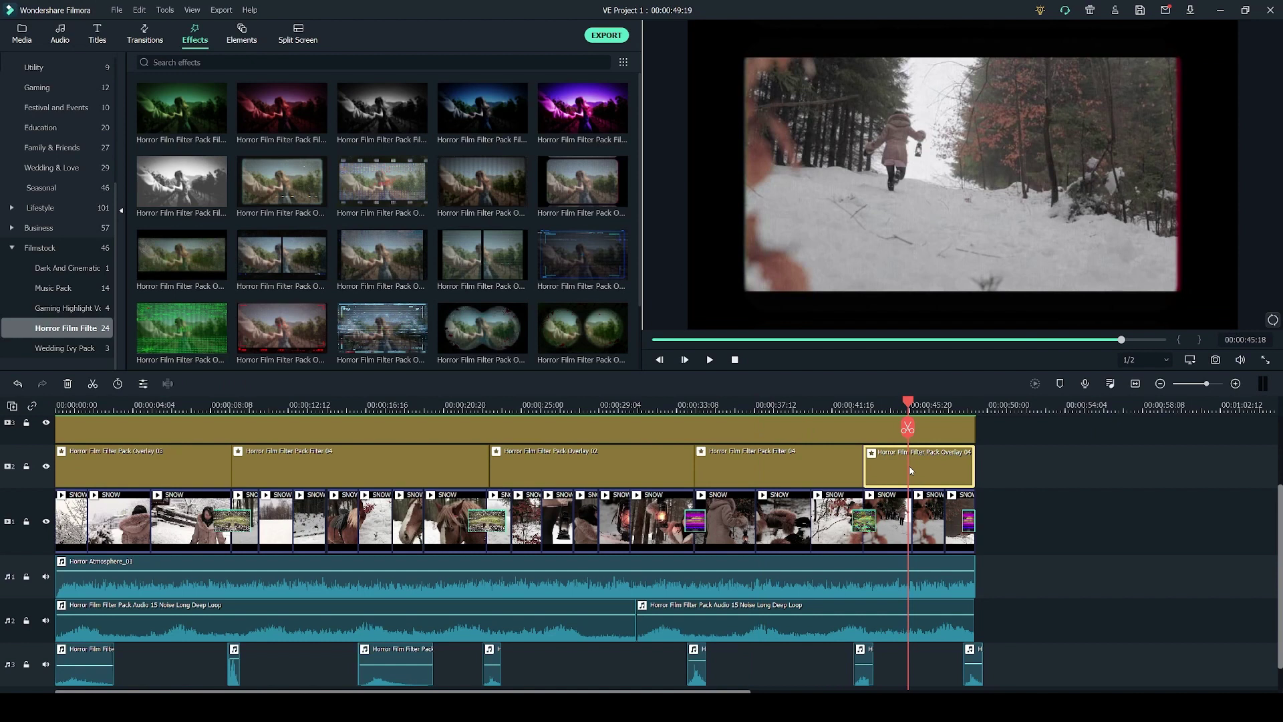
pyautogui.press('Delete')
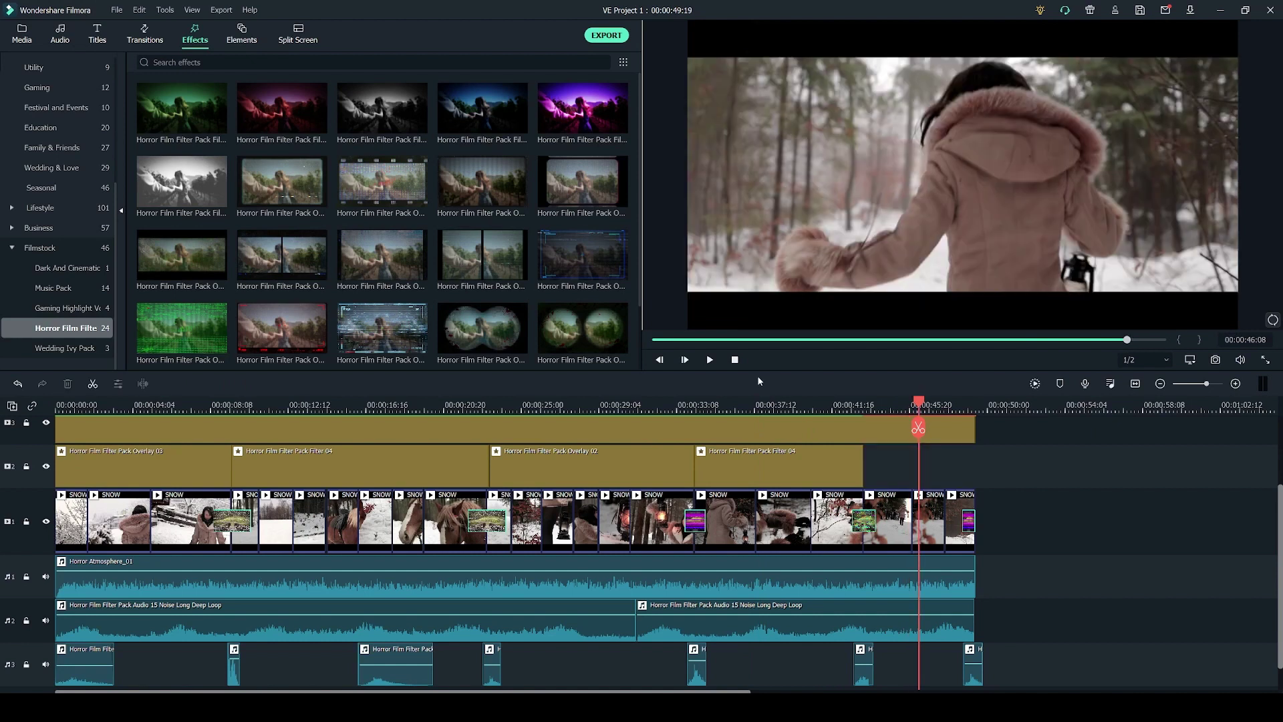
# Place a Horror Film Filter Pack Overlay 04 on track 2's end and stretch it to the video's end
pyautogui.click(583, 191)
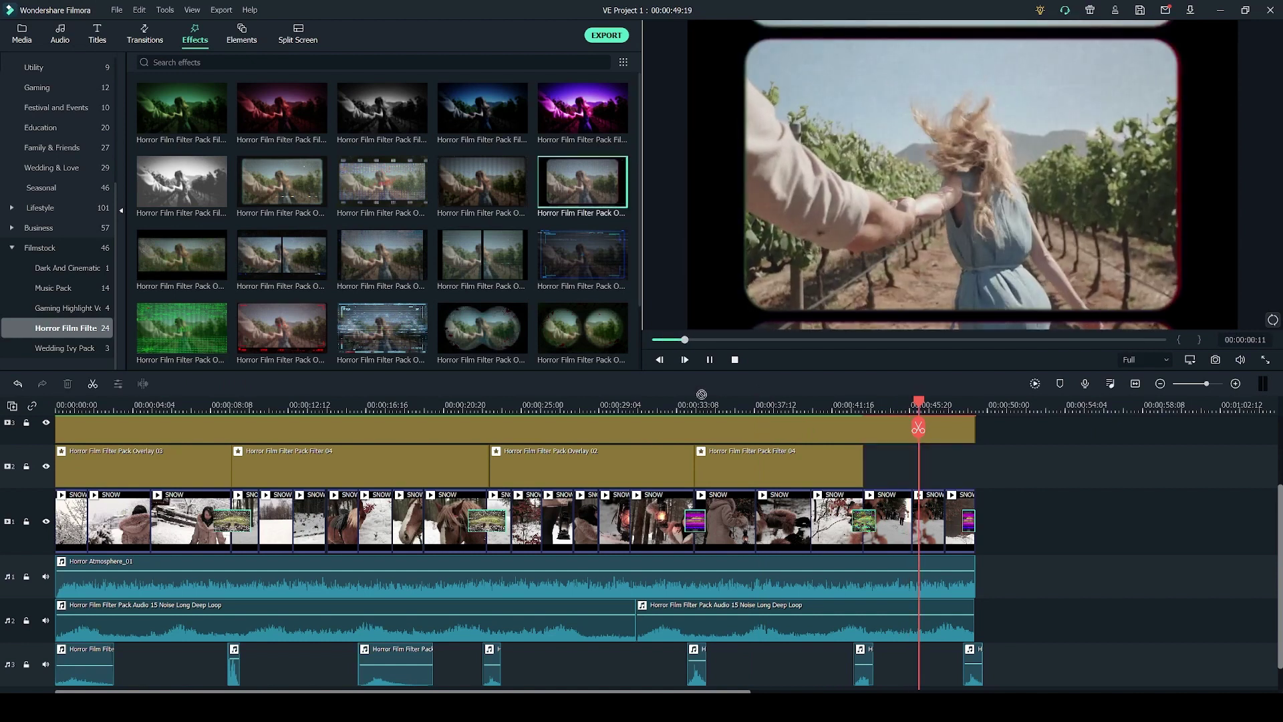
pyautogui.moveTo(583, 191); pyautogui.dragTo(867, 486)
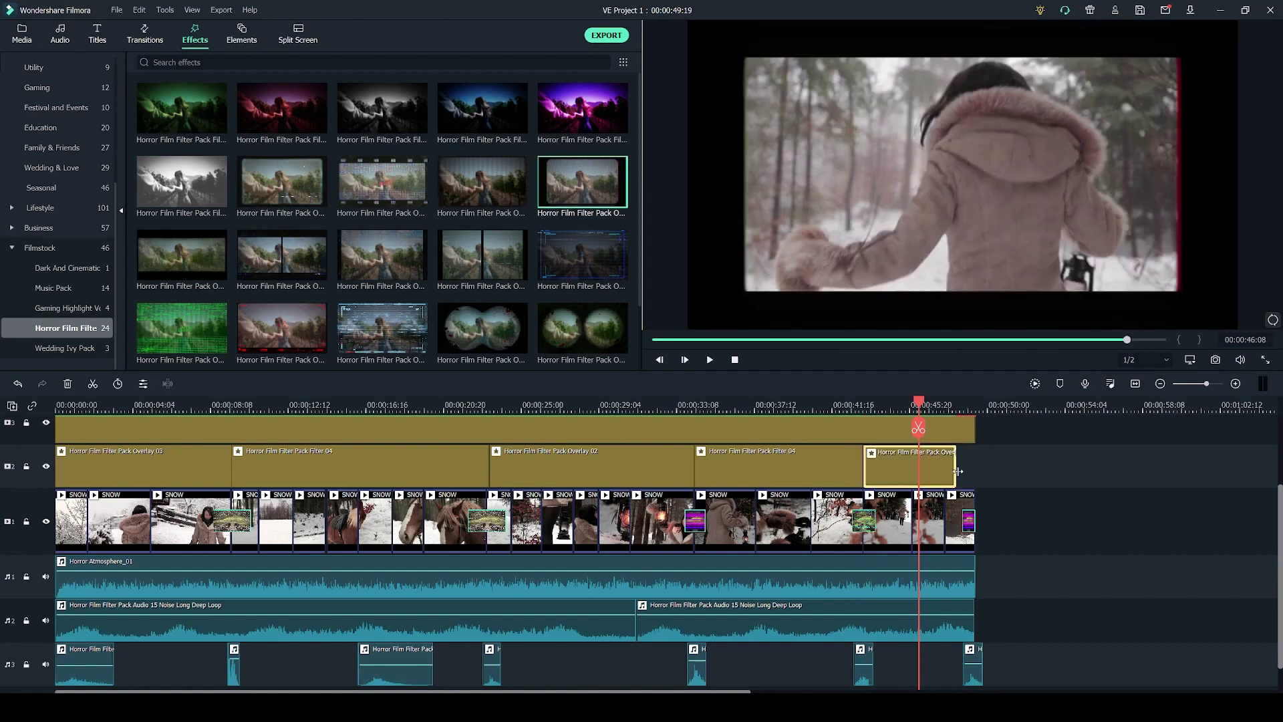
pyautogui.moveTo(956, 468); pyautogui.dragTo(1129, 483)
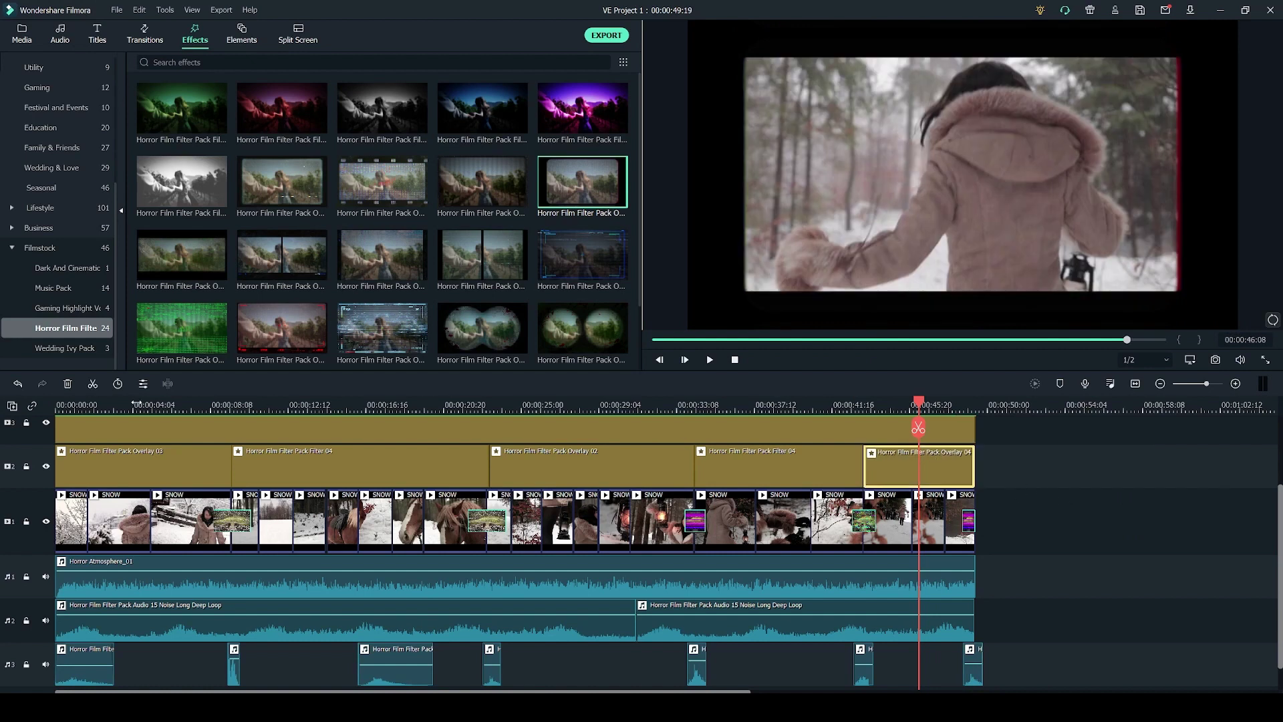
# Select the track-3 intro overlay and preview Dark And Cinematic Intro in its effects category
pyautogui.scroll(1, 1242, 536)
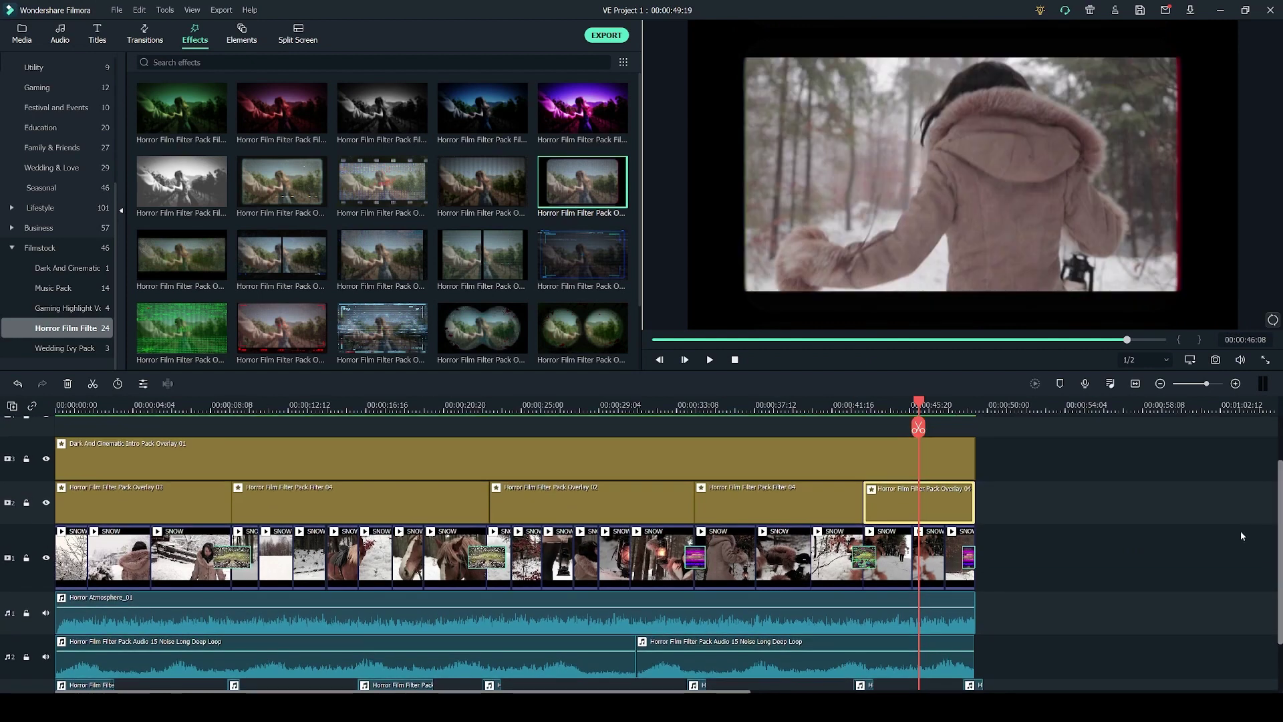
pyautogui.click(834, 462)
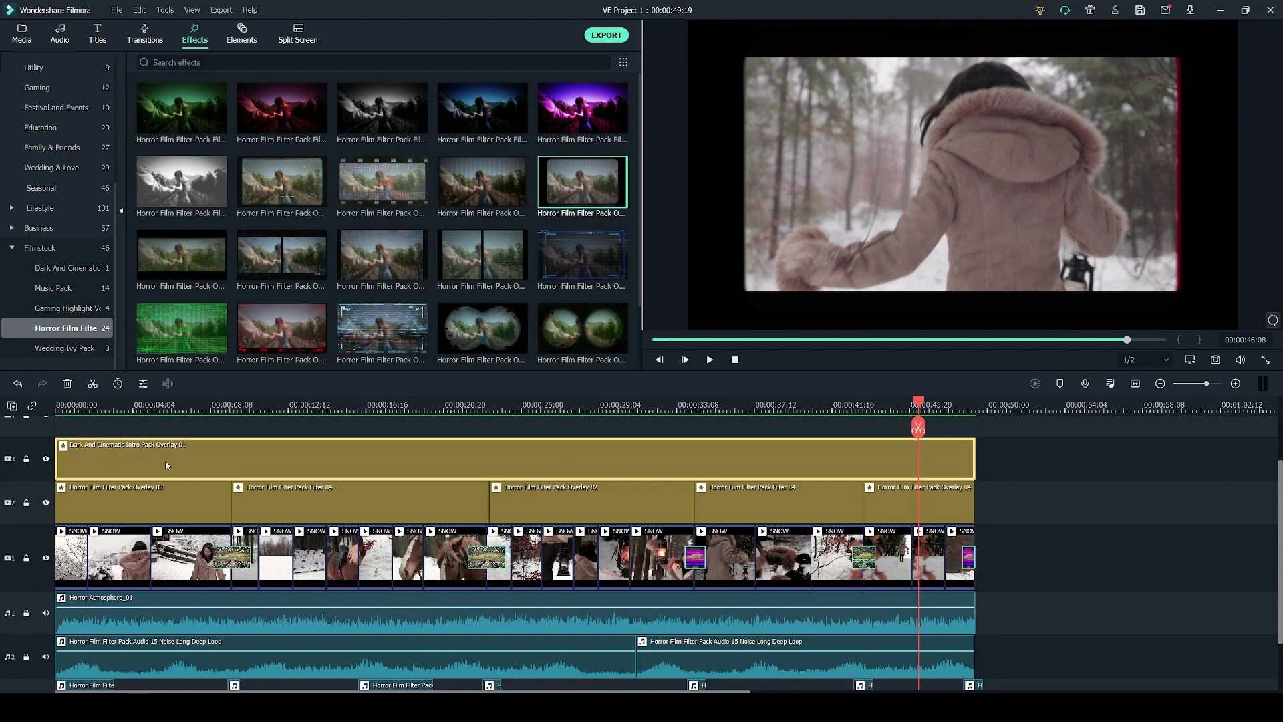
pyautogui.click(63, 268)
pyautogui.click(200, 113)
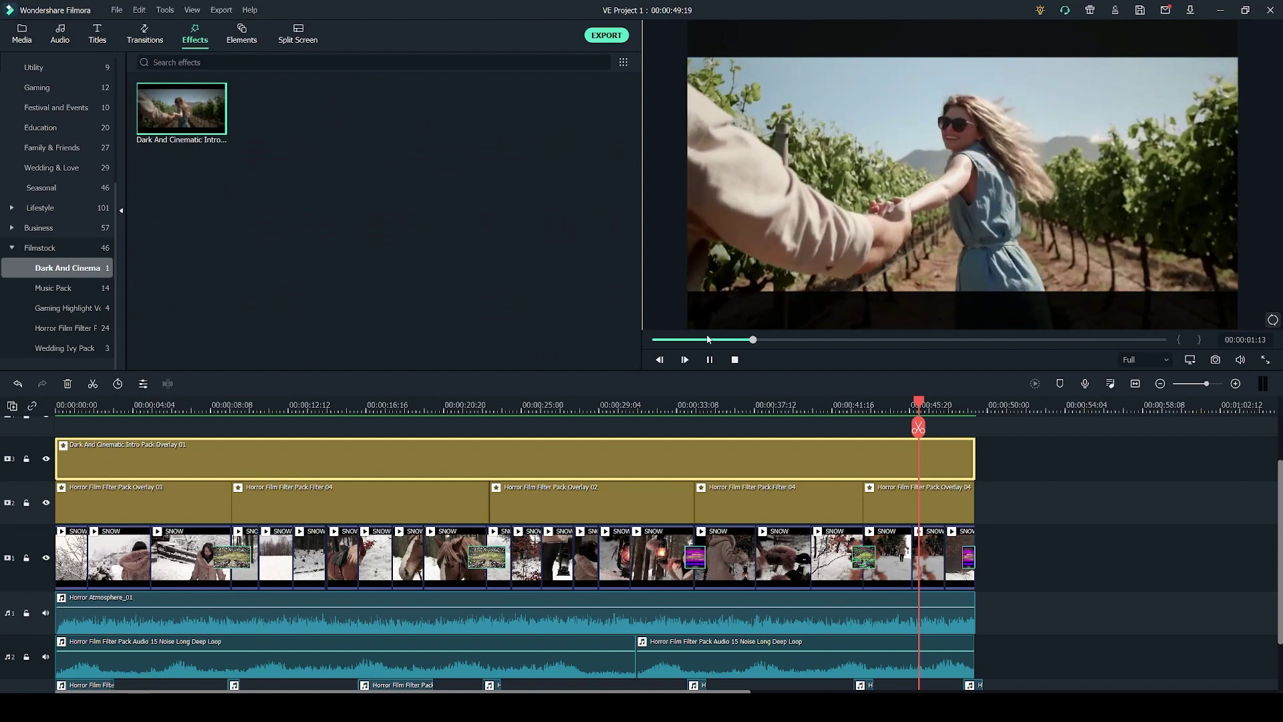
# Go back to the Horror Film Filter effects and preview two overlays, including the split-frame one
pyautogui.click(79, 329)
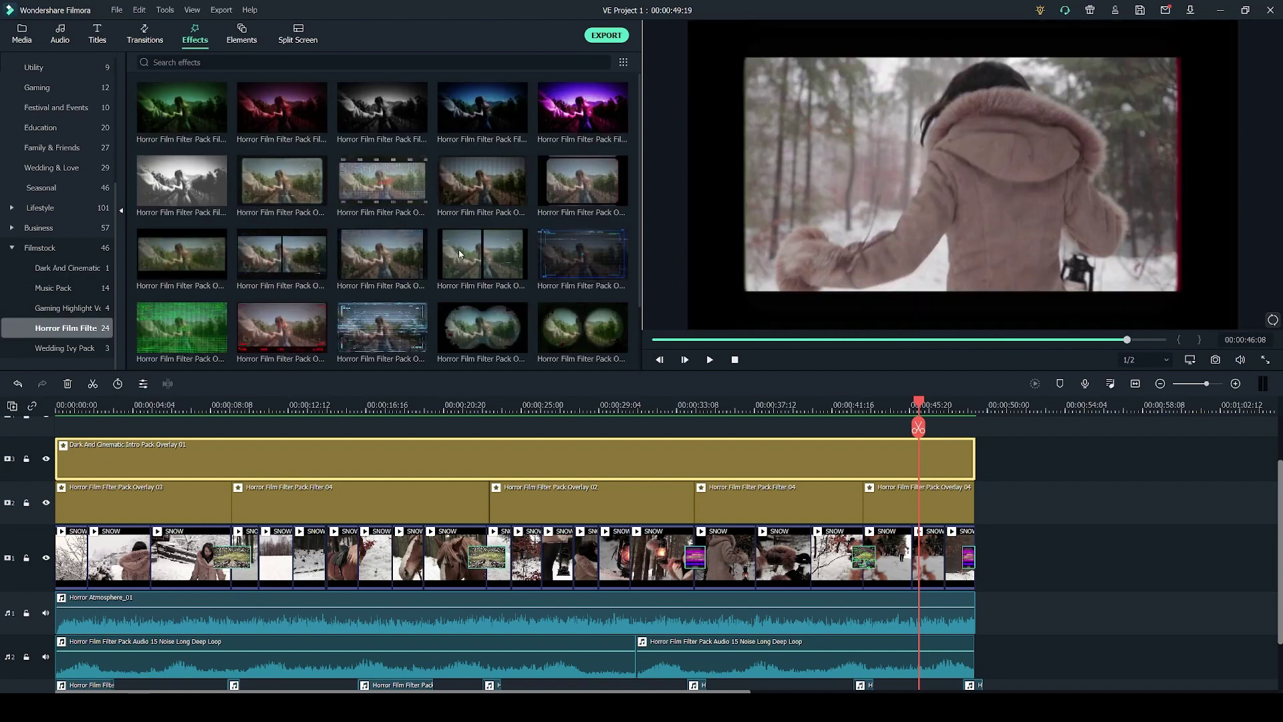
pyautogui.click(191, 258)
pyautogui.click(289, 265)
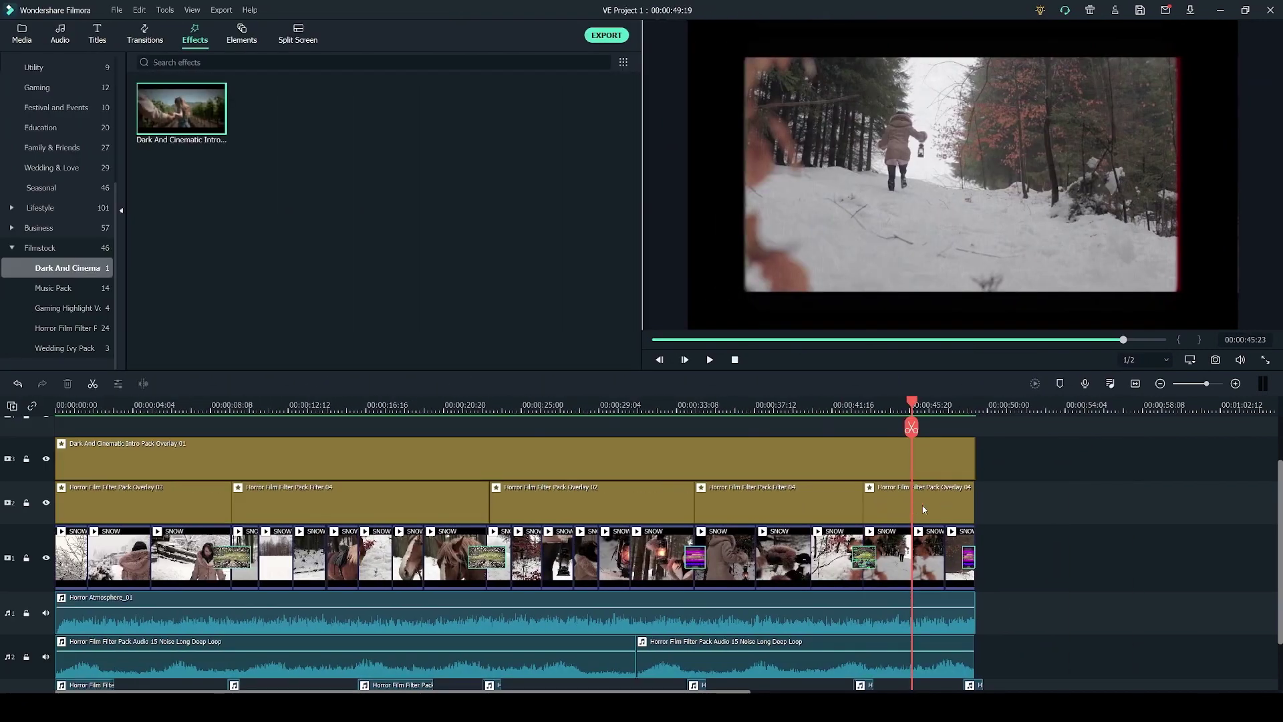
# Fade the Overlay 04 clip's effect almost completely away in its settings
pyautogui.doubleClick(924, 504)
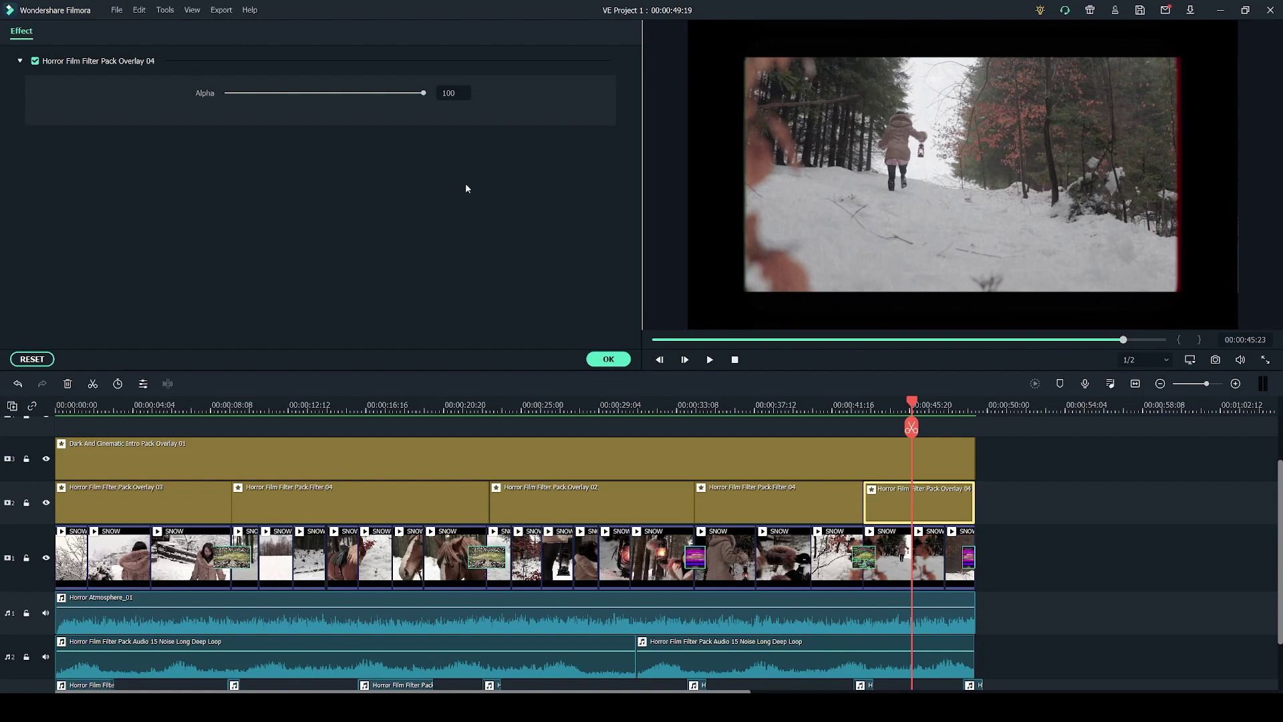
pyautogui.moveTo(385, 97); pyautogui.dragTo(466, 114)
pyautogui.click(608, 359)
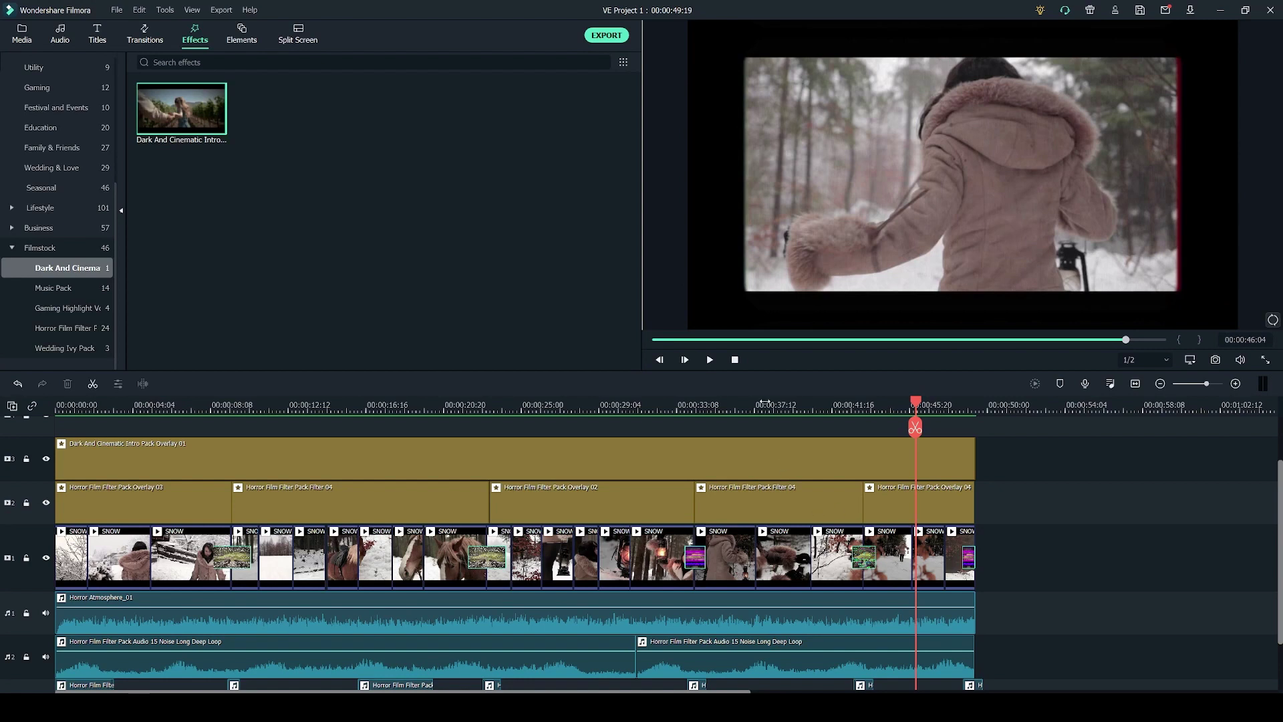
# Set the Filter 04 clip's Alpha to 50 after trying 100
pyautogui.click(764, 404)
pyautogui.doubleClick(765, 501)
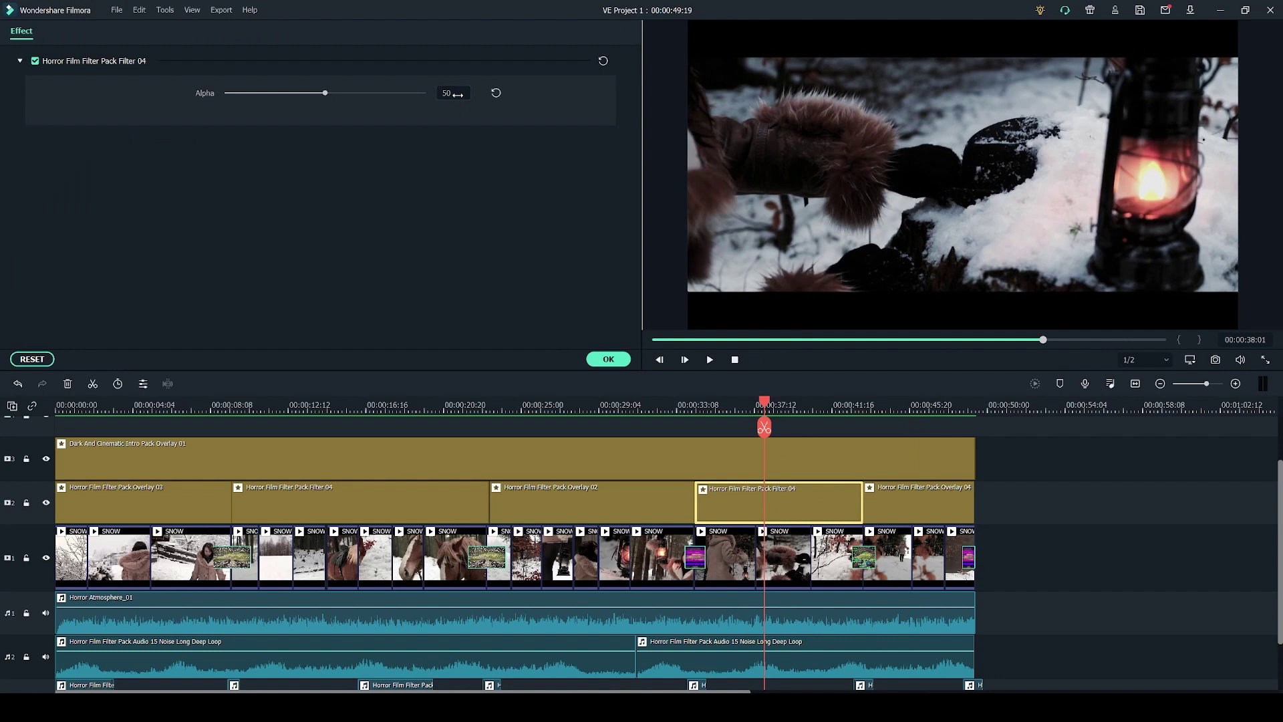
pyautogui.moveTo(321, 97); pyautogui.dragTo(442, 100)
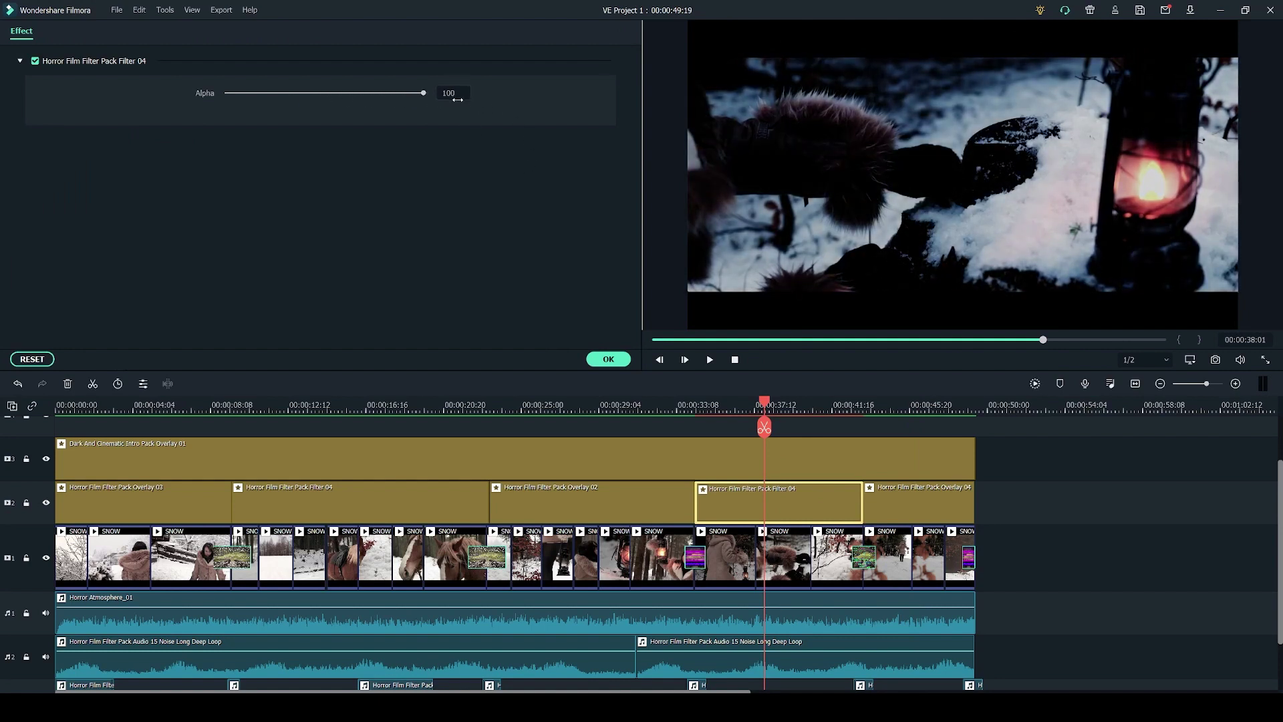
pyautogui.doubleClick(448, 93)
pyautogui.write('50')
pyautogui.press('Return')
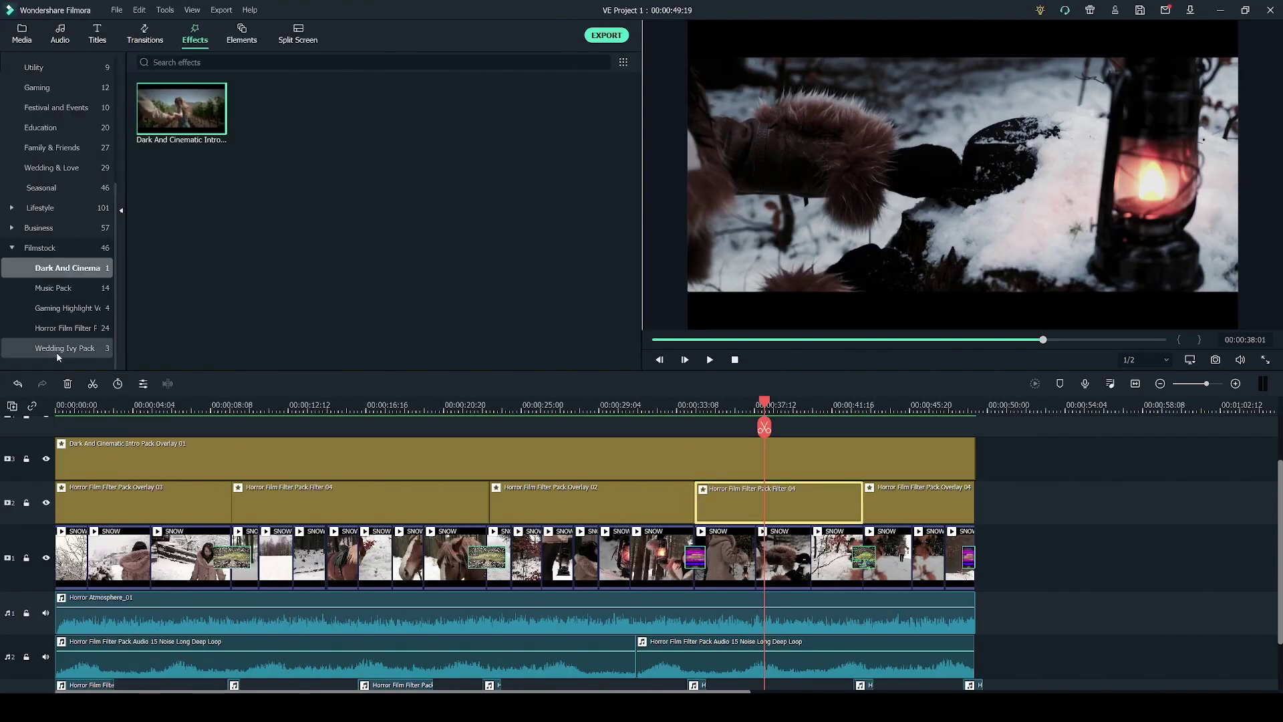
# Reopen the Horror Film Filter effects and play the video from the forest path scene near 00:00:20:20
pyautogui.click(65, 328)
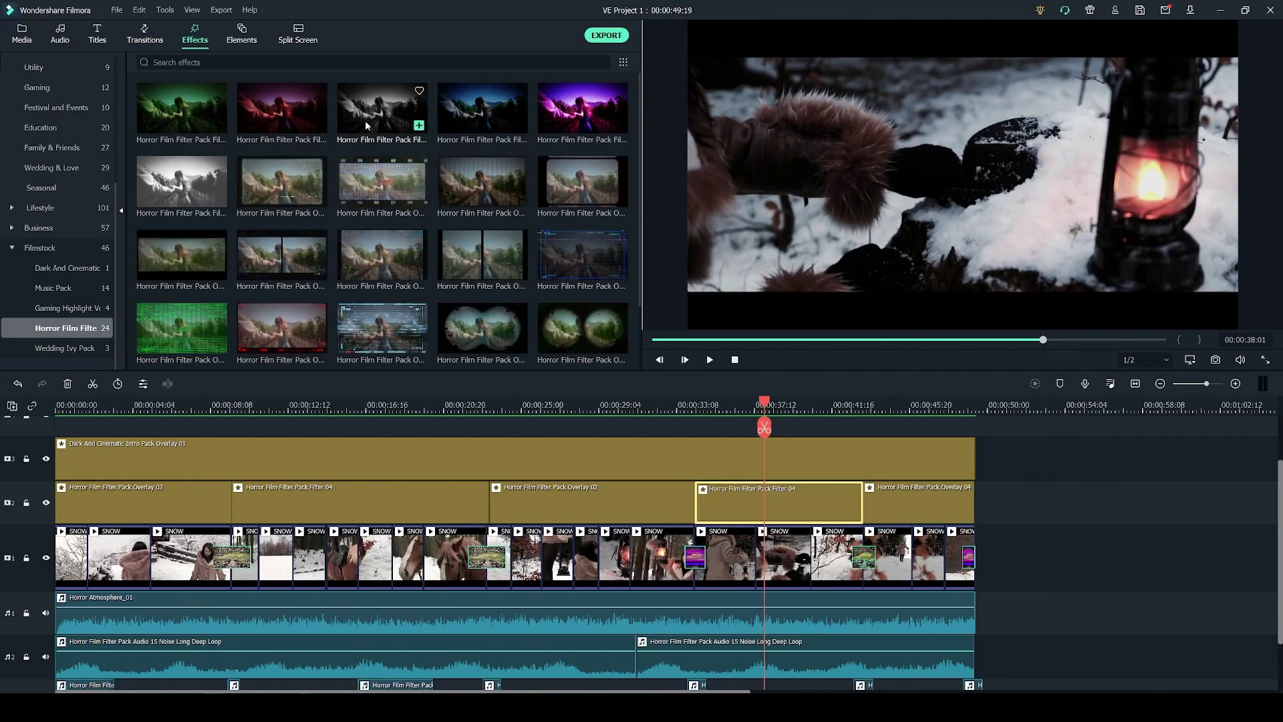
pyautogui.click(907, 407)
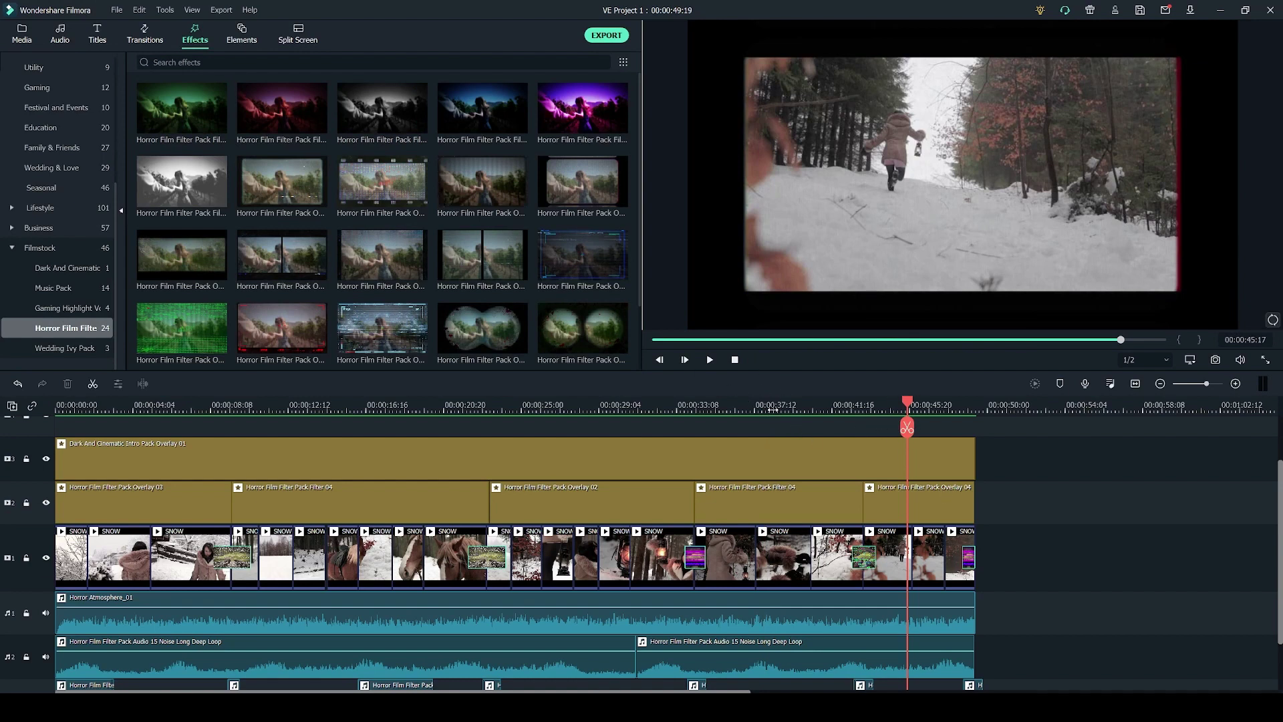
pyautogui.click(774, 409)
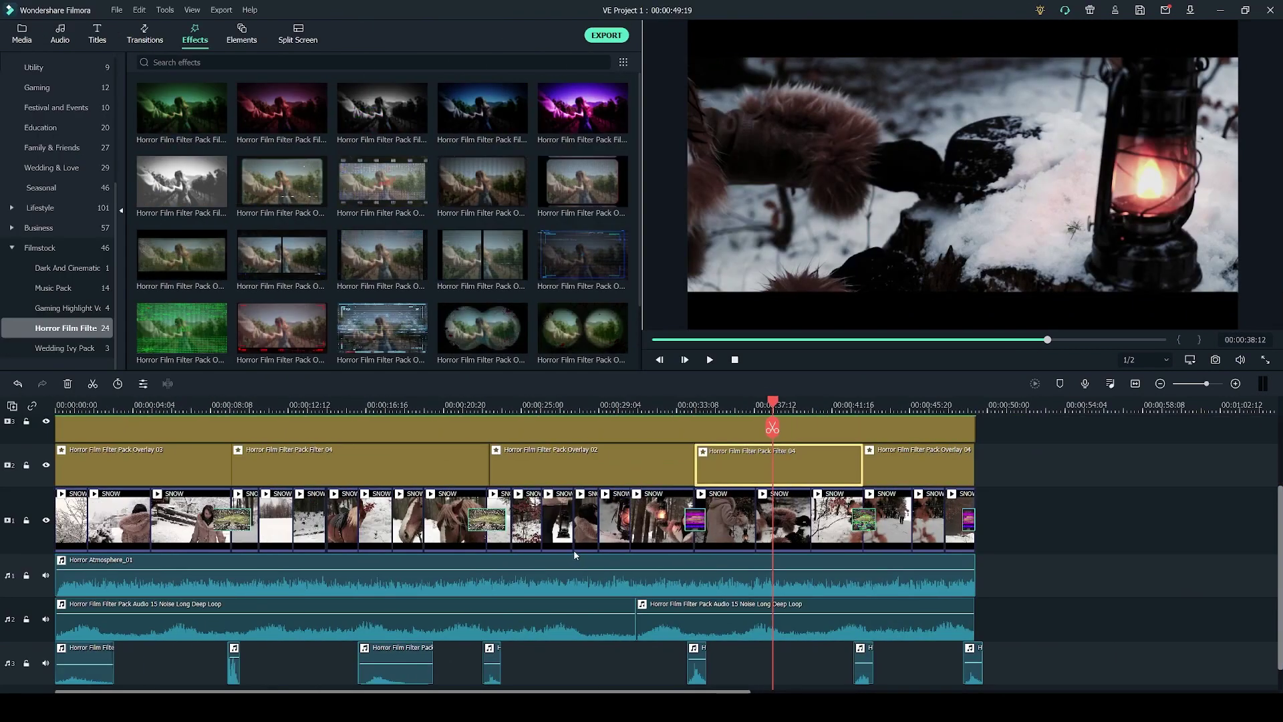
pyautogui.click(484, 521)
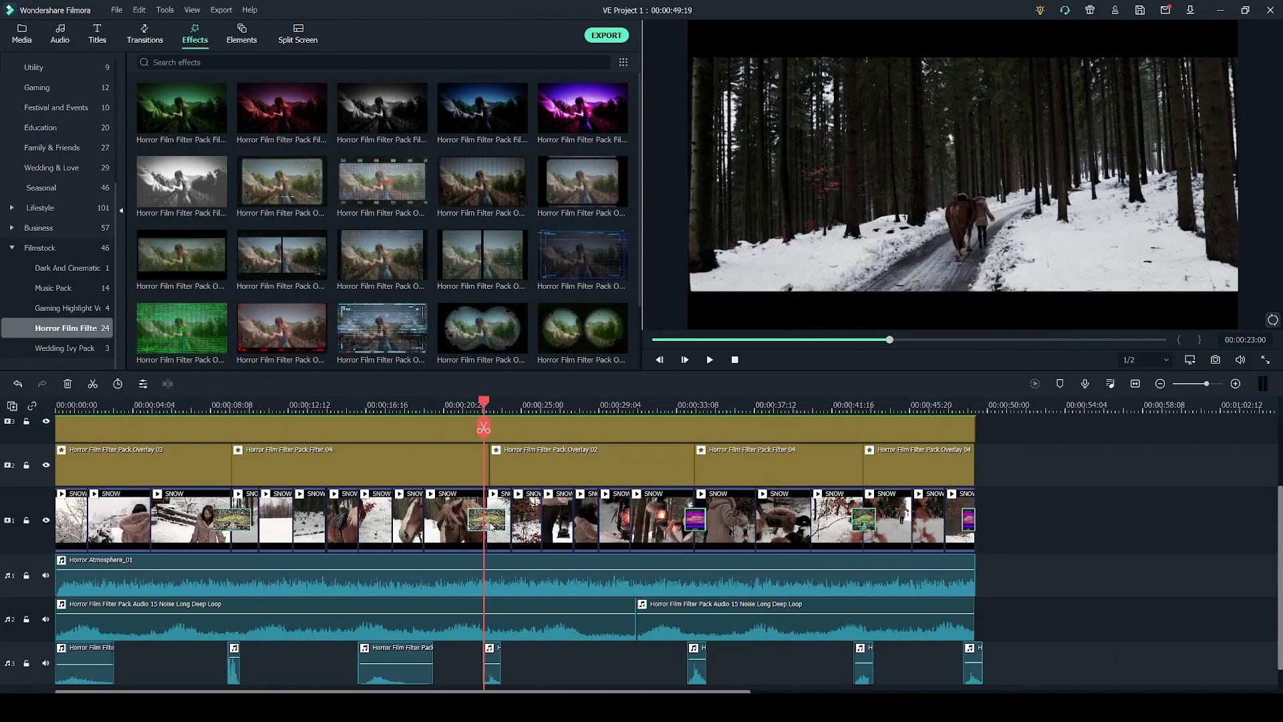
pyautogui.press('space')
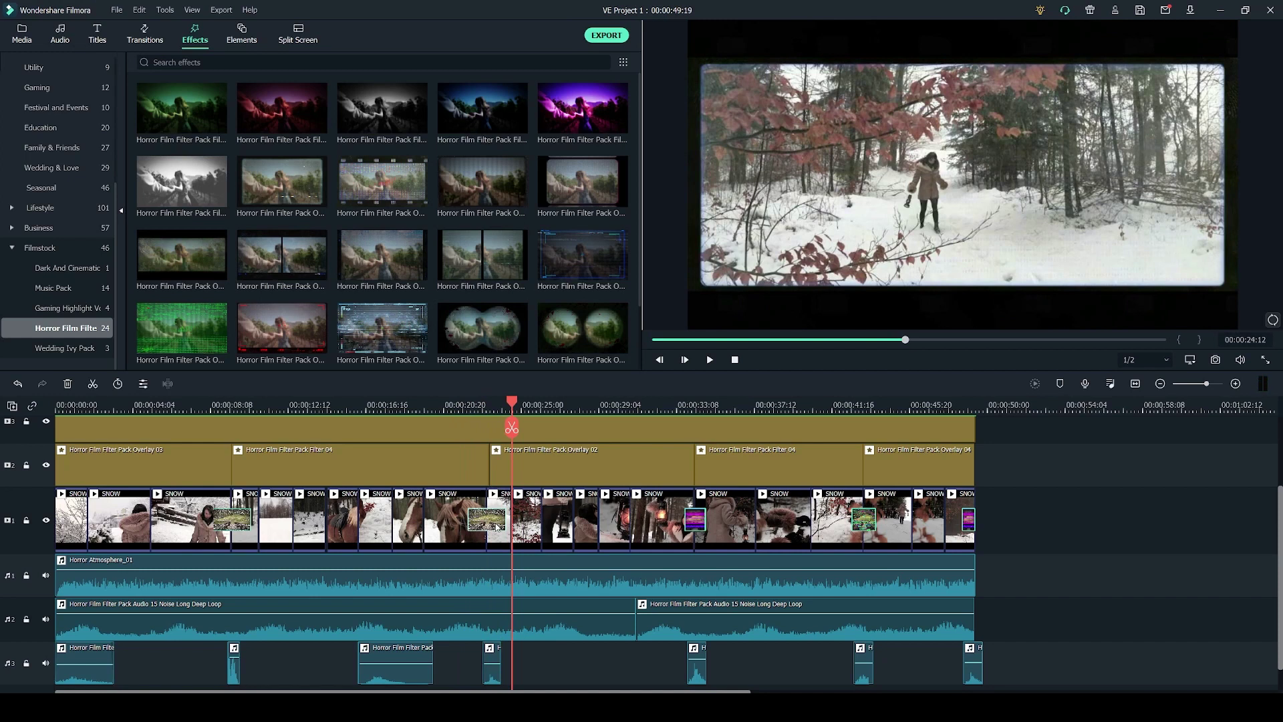
# Delete the old transition on the video track near 00:00:22
pyautogui.click(448, 404)
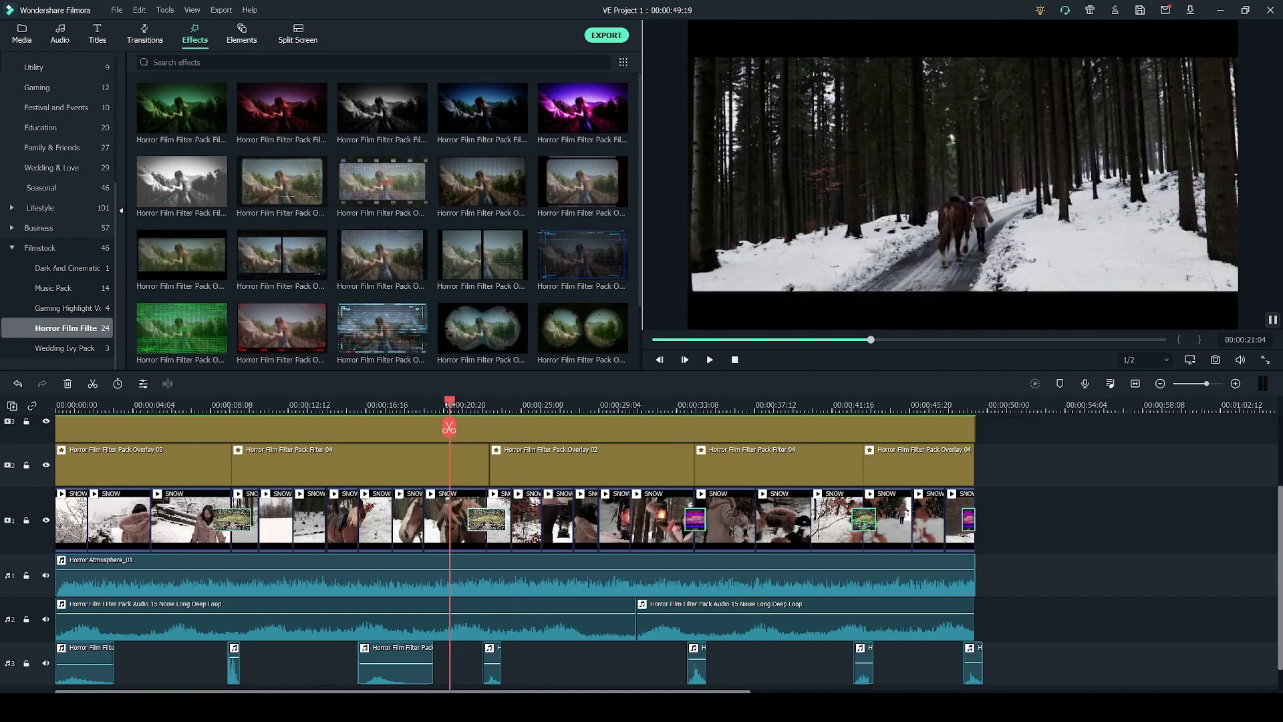
pyautogui.click(526, 404)
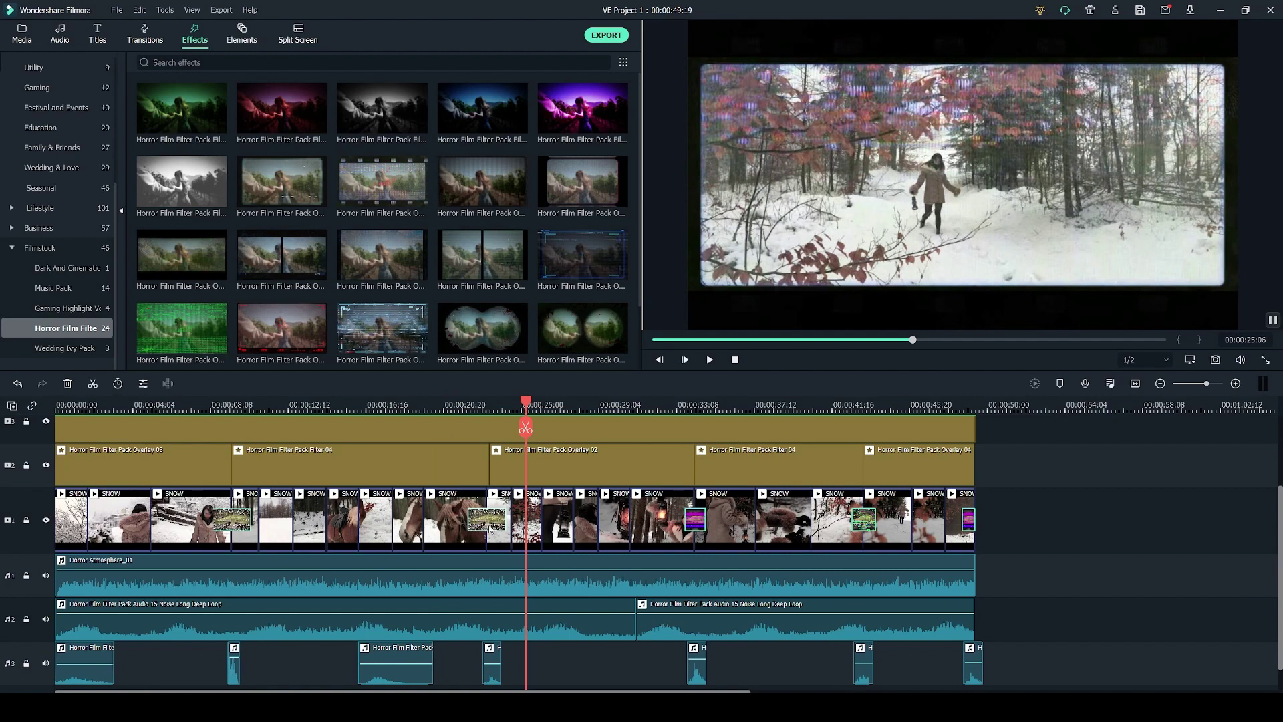
pyautogui.press('Delete')
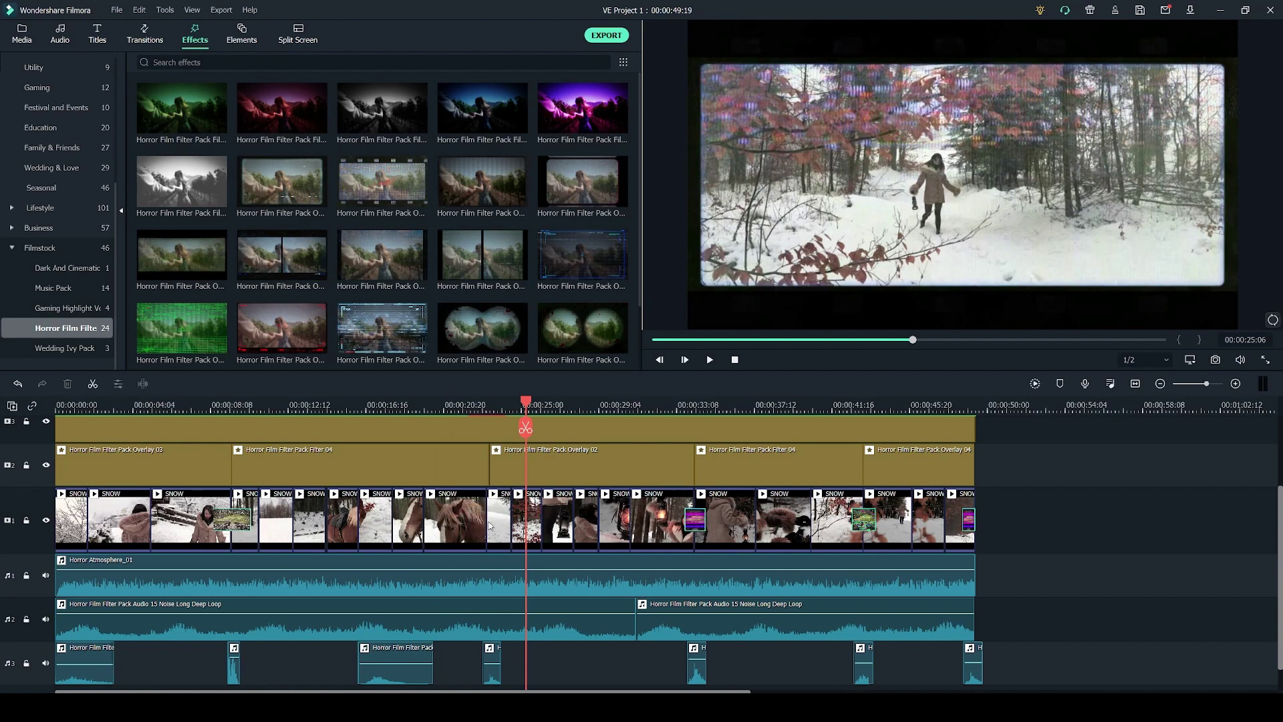
# Drop a Horror Film Filter glitch transition on the clip boundary near 00:00:22 and play it back
pyautogui.click(143, 30)
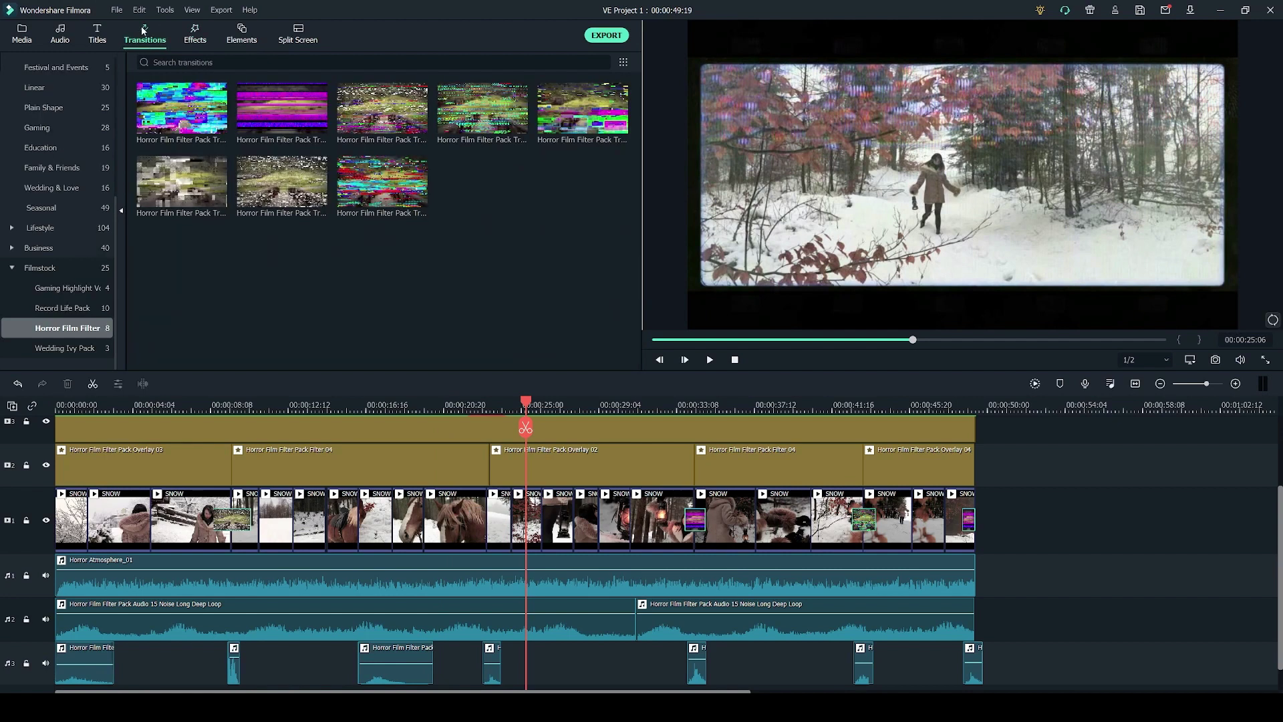
pyautogui.moveTo(284, 181)
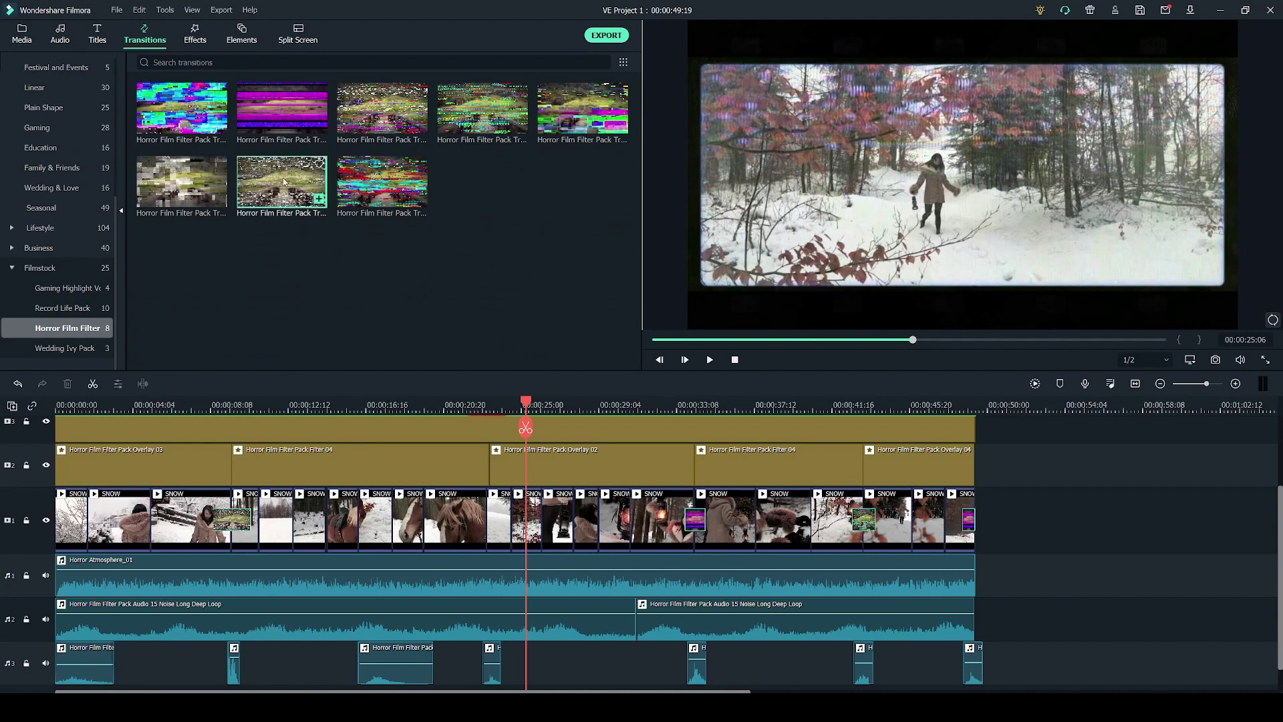
pyautogui.moveTo(284, 181); pyautogui.dragTo(486, 522)
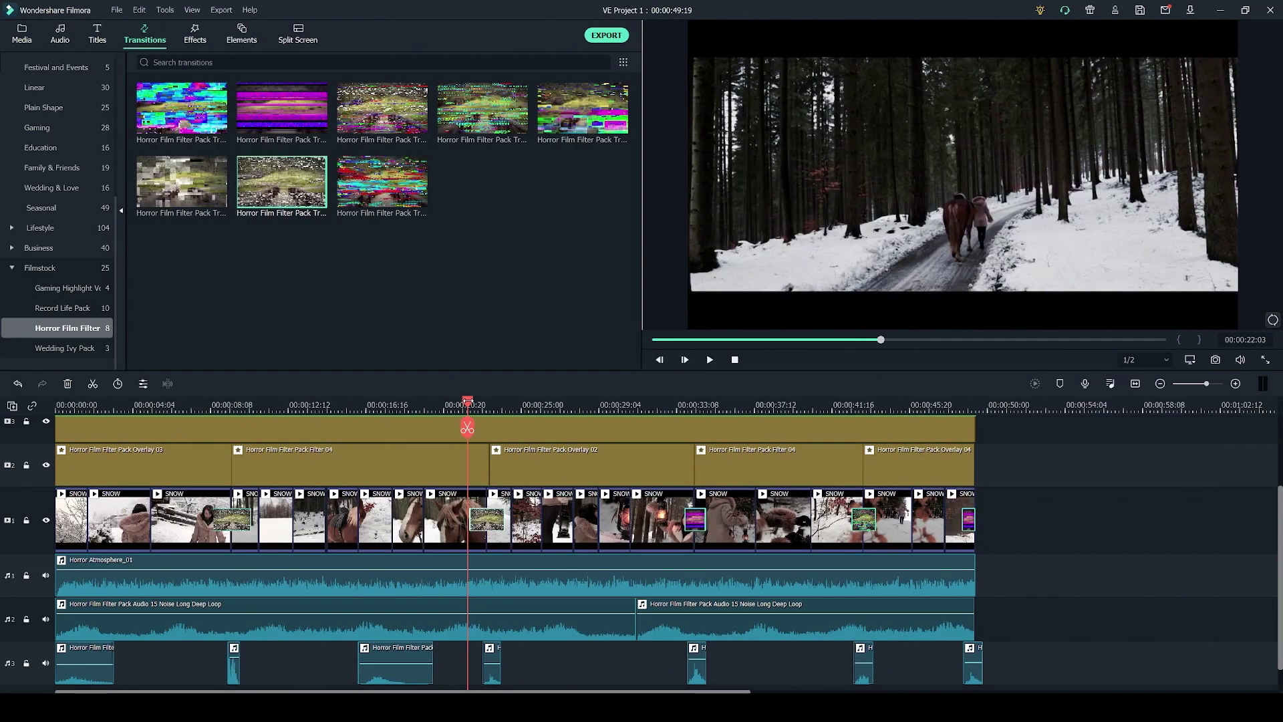
pyautogui.press('space')
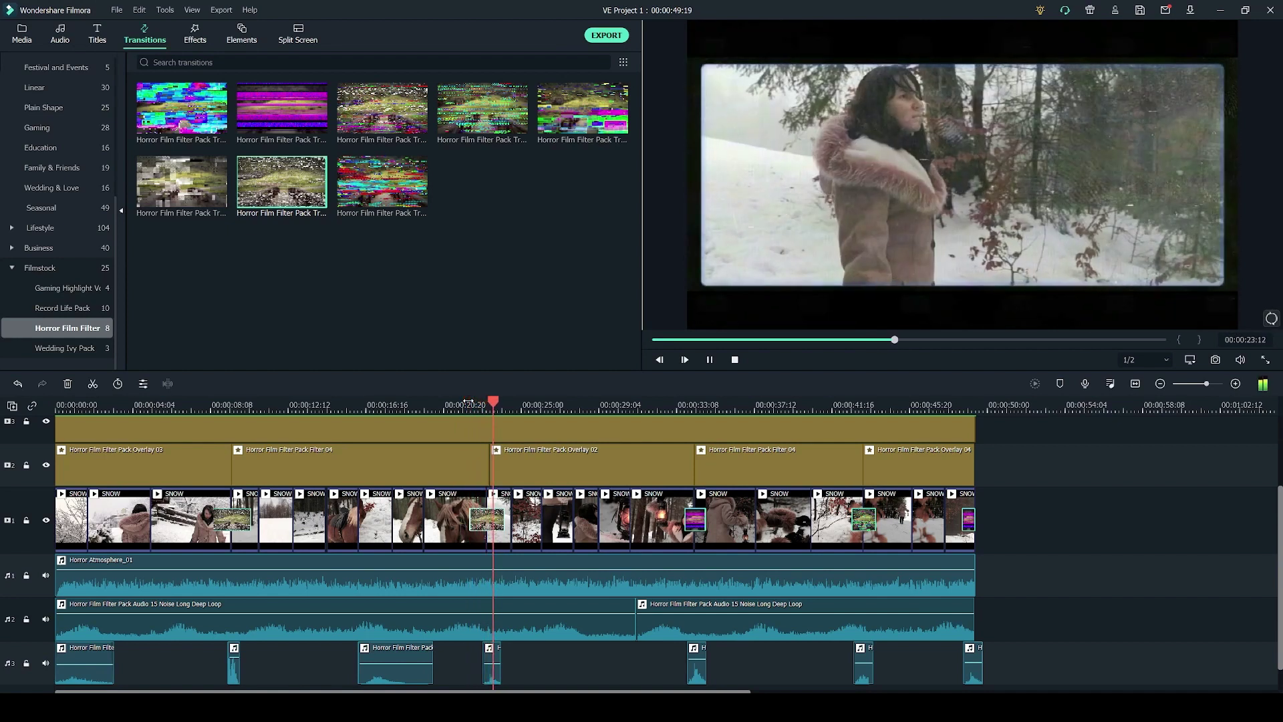
pyautogui.press('space')
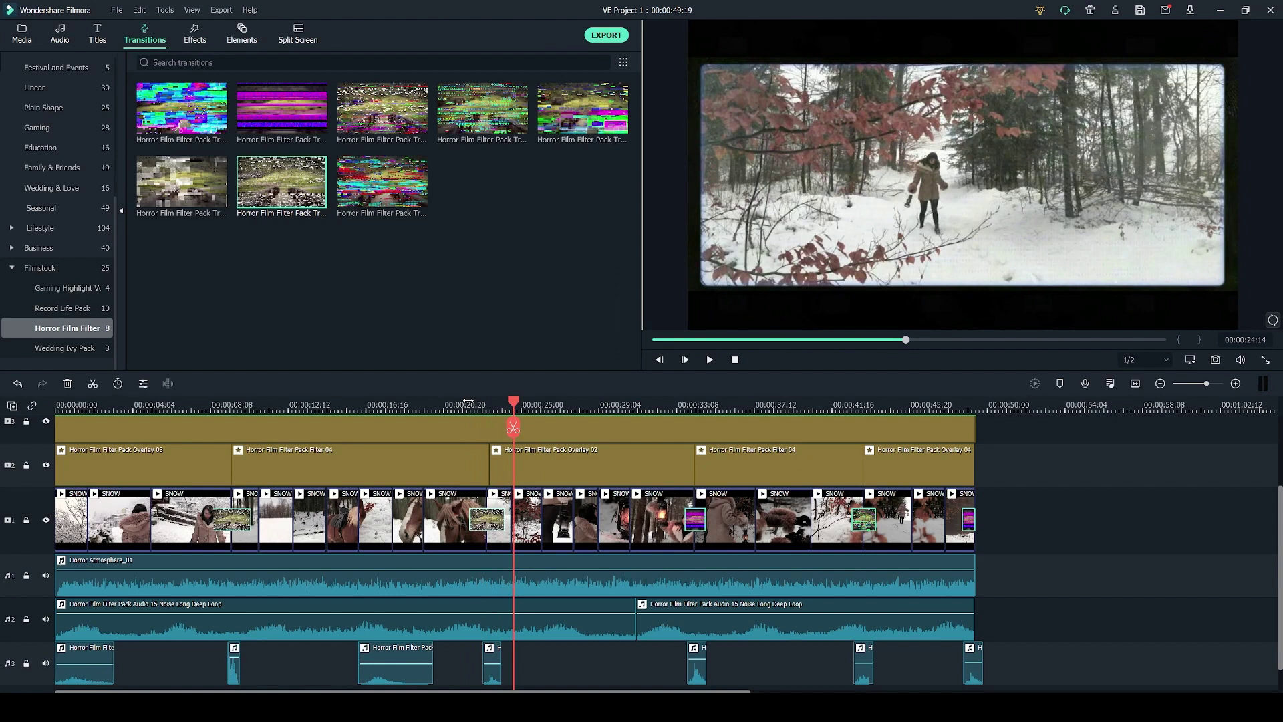
# Swap the track-3 sound effect at 00:00:22:23 for a Horror Film Filter Pack sound and play it
pyautogui.click(468, 403)
pyautogui.moveTo(1206, 383); pyautogui.dragTo(1211, 385)
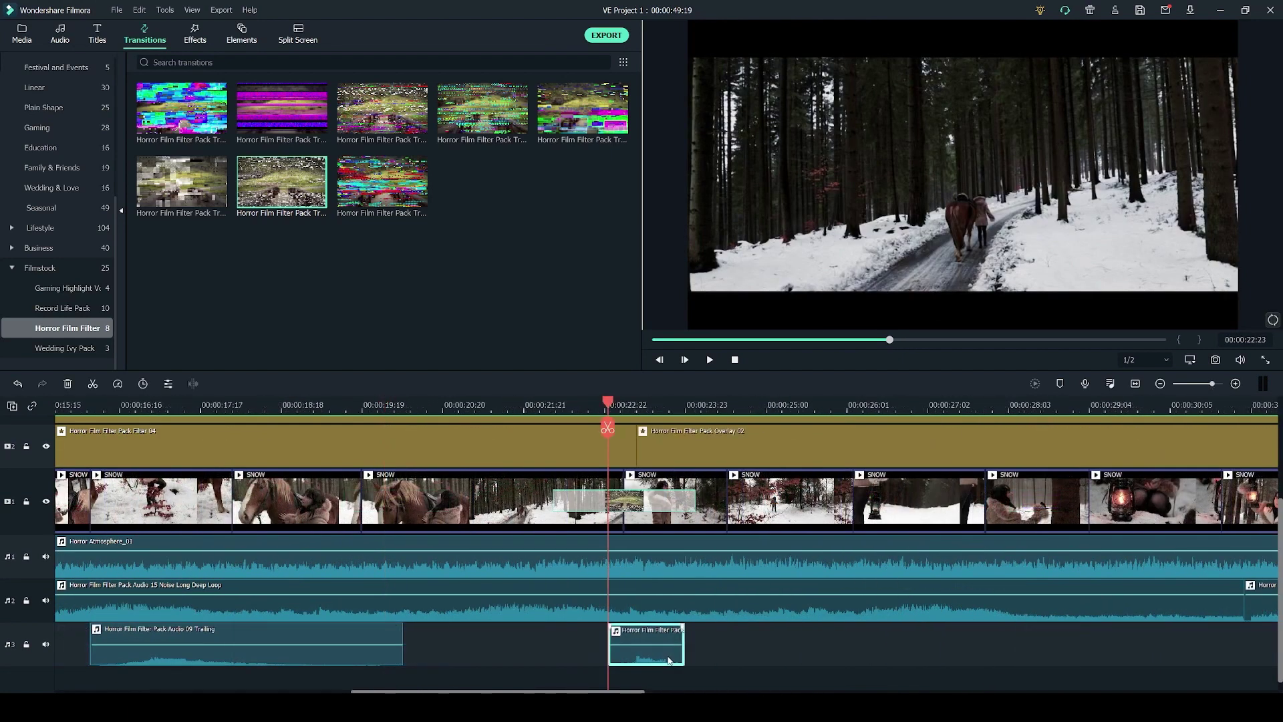
pyautogui.press('Delete')
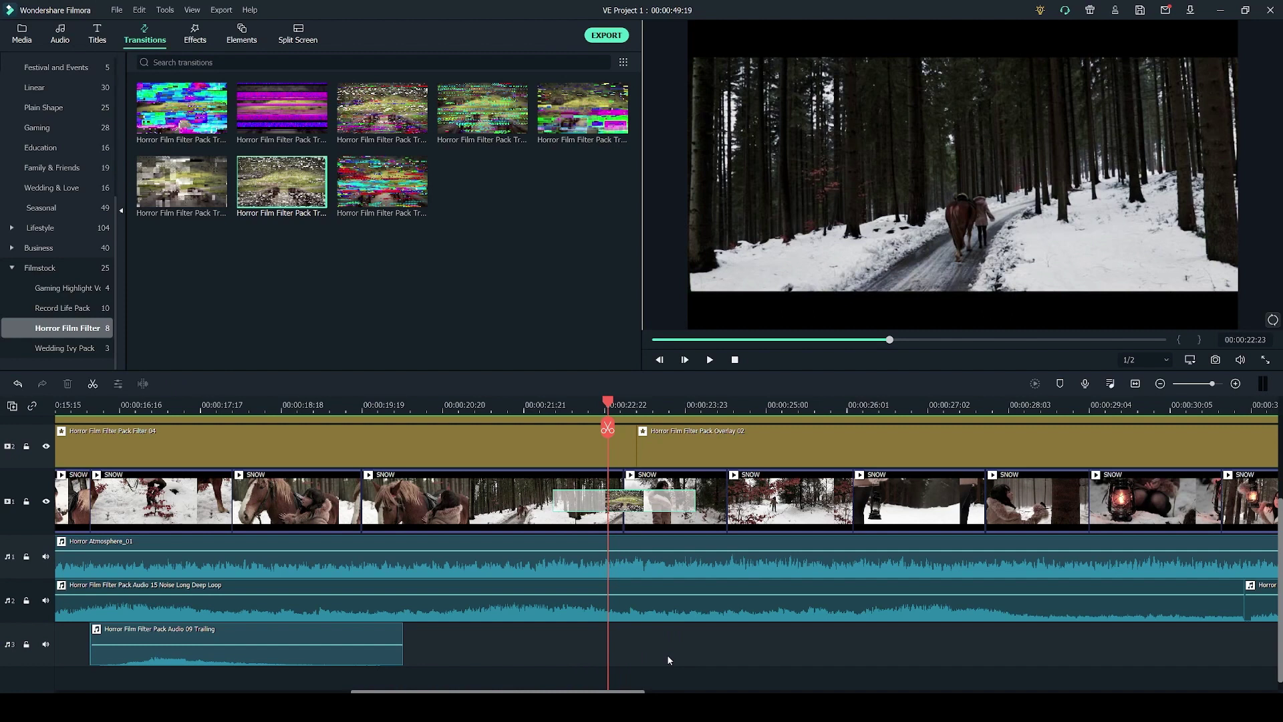
pyautogui.click(60, 39)
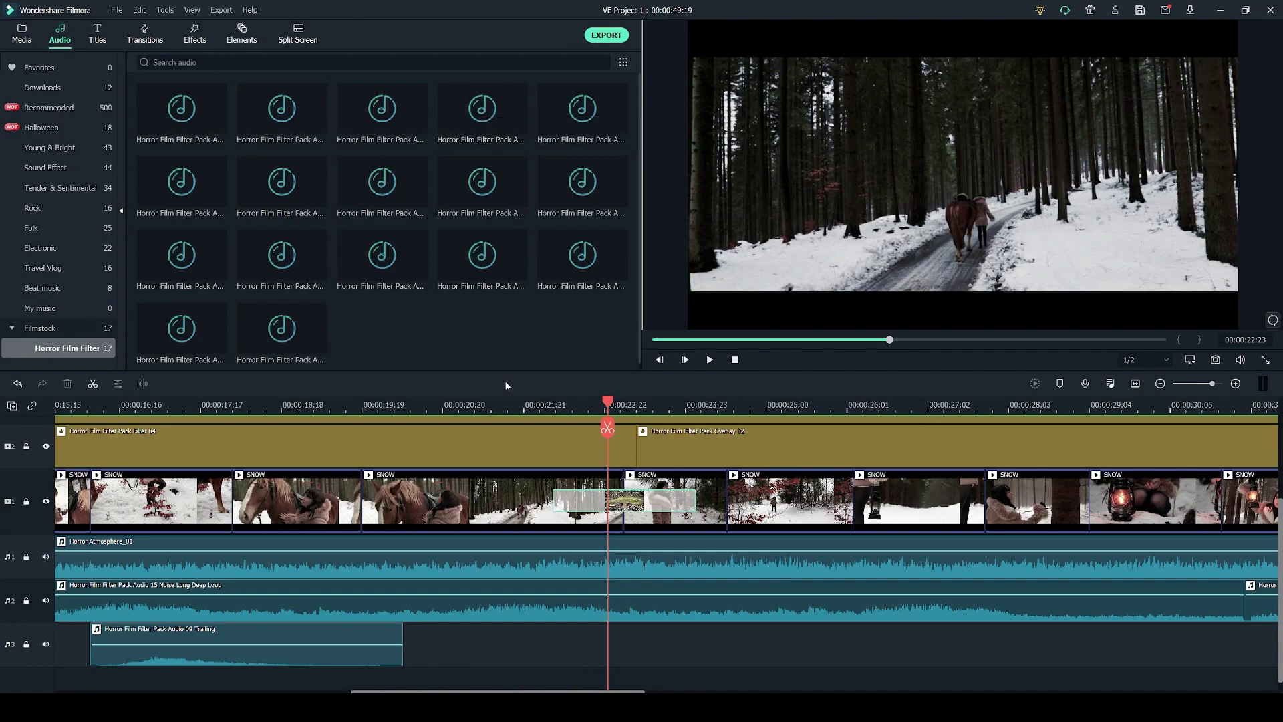
pyautogui.moveTo(462, 110); pyautogui.dragTo(595, 657)
pyautogui.press('space')
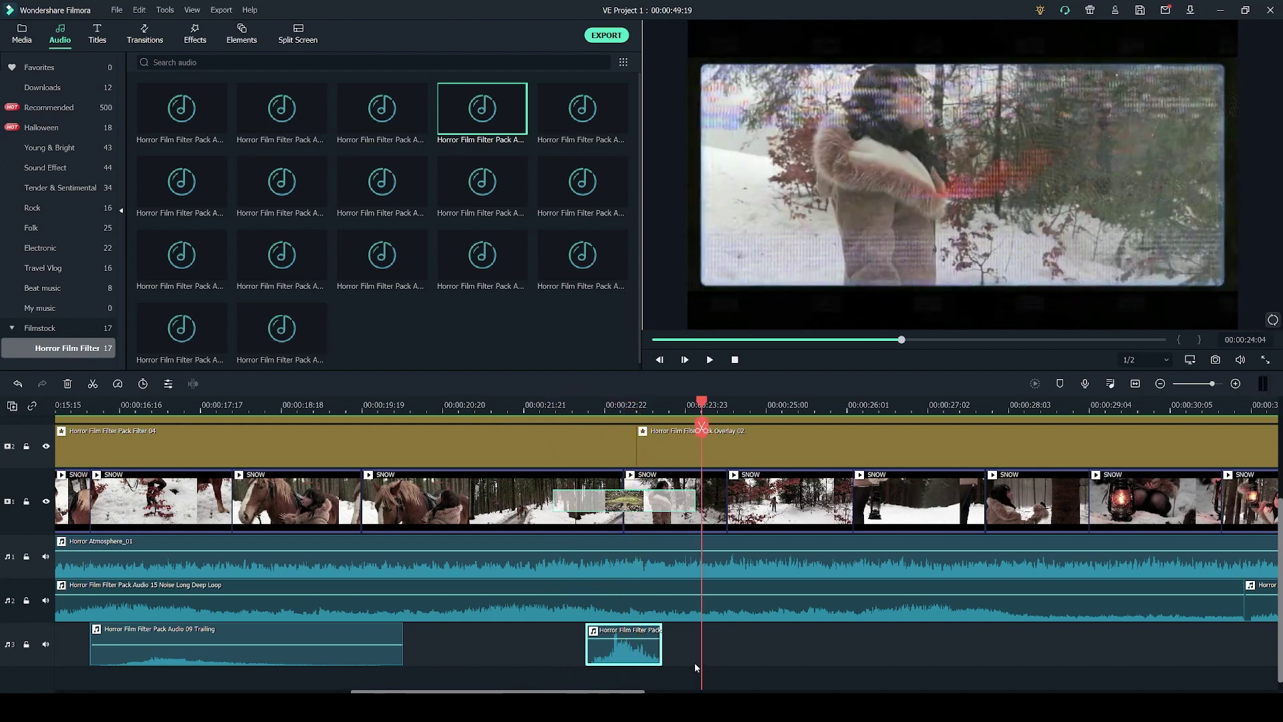
# Turn down the new sound clip's volume in its audio settings
pyautogui.doubleClick(627, 659)
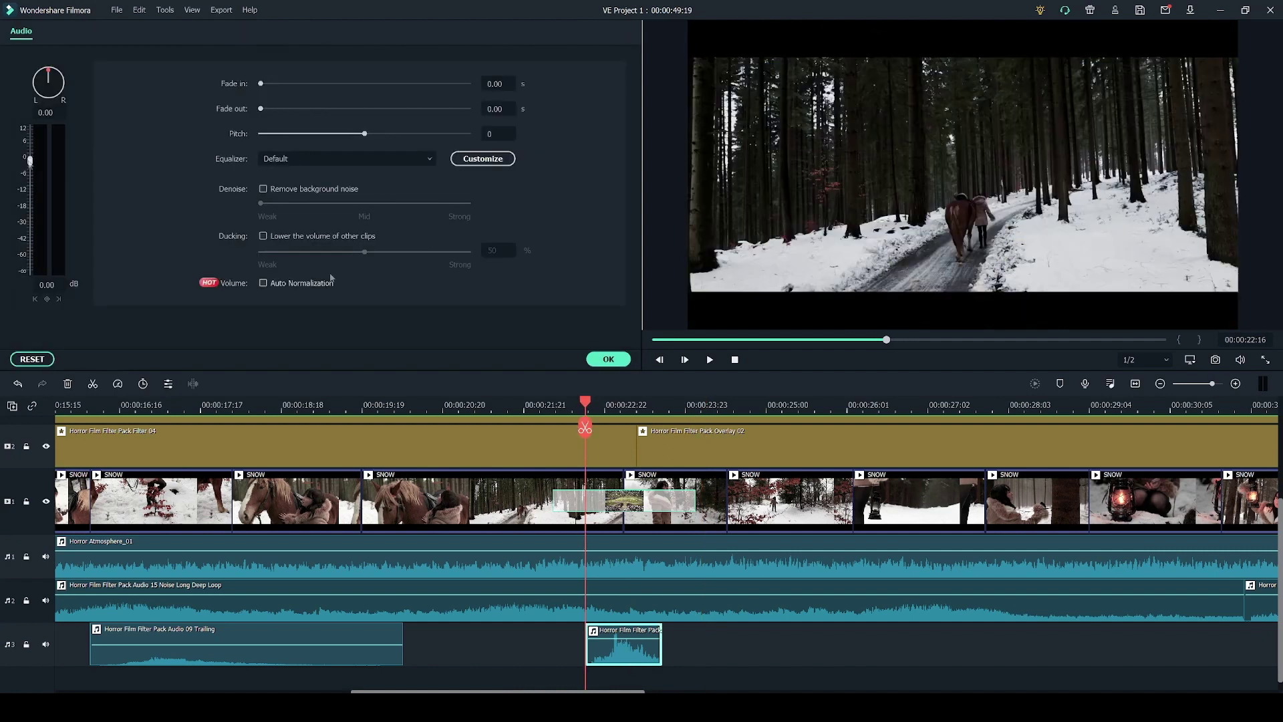
pyautogui.moveTo(29, 161); pyautogui.dragTo(29, 207)
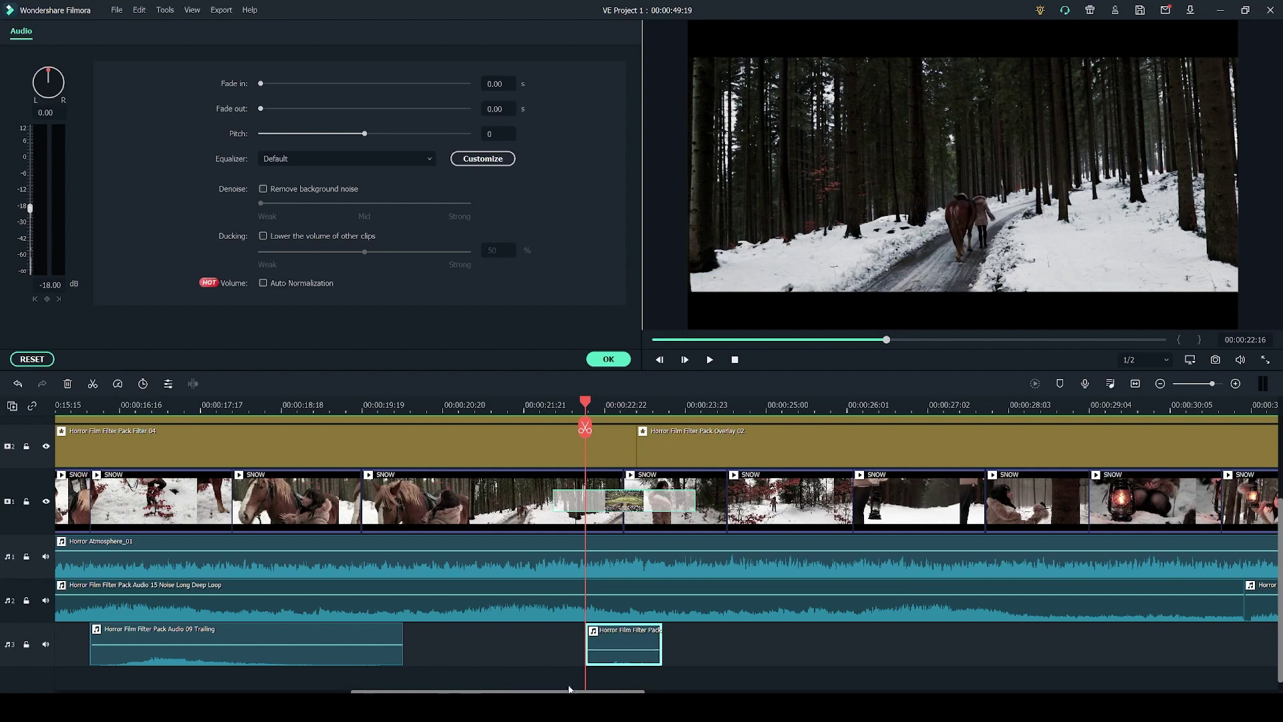
pyautogui.moveTo(625, 651); pyautogui.dragTo(636, 642)
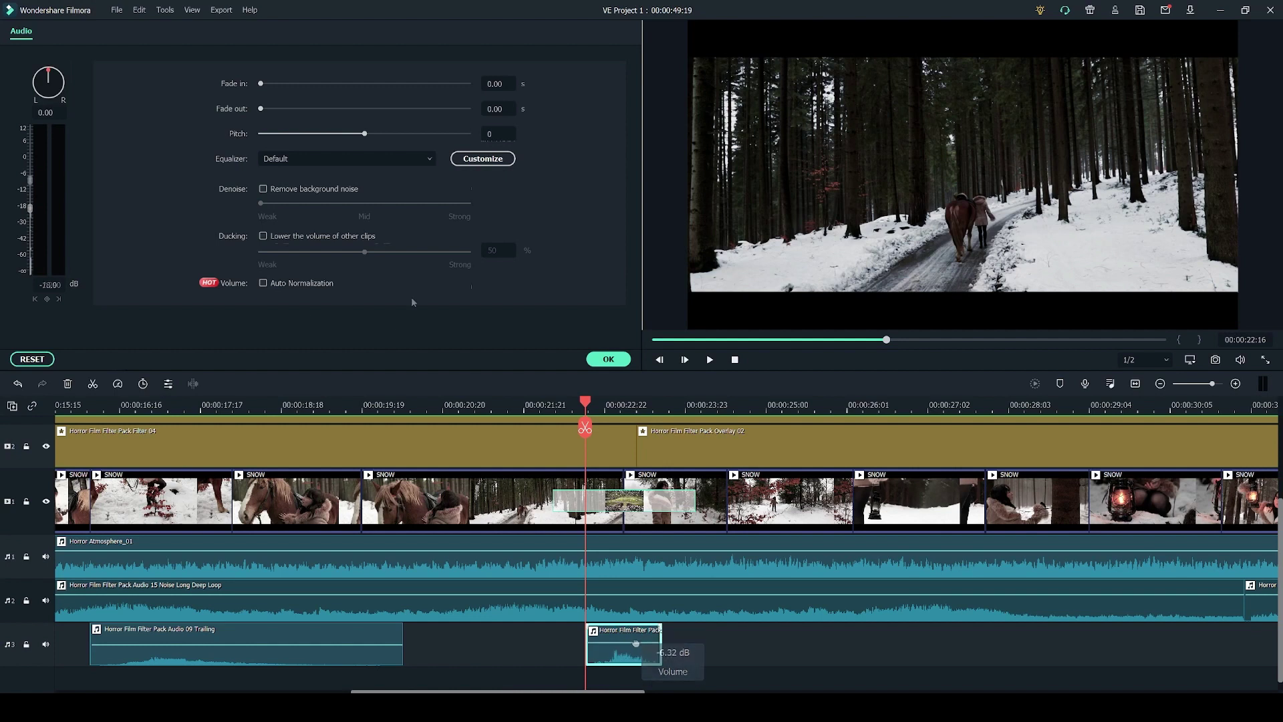
# Try pitch -6, settle on pitch 5, and add a 0.04 s fade-out
pyautogui.click(313, 135)
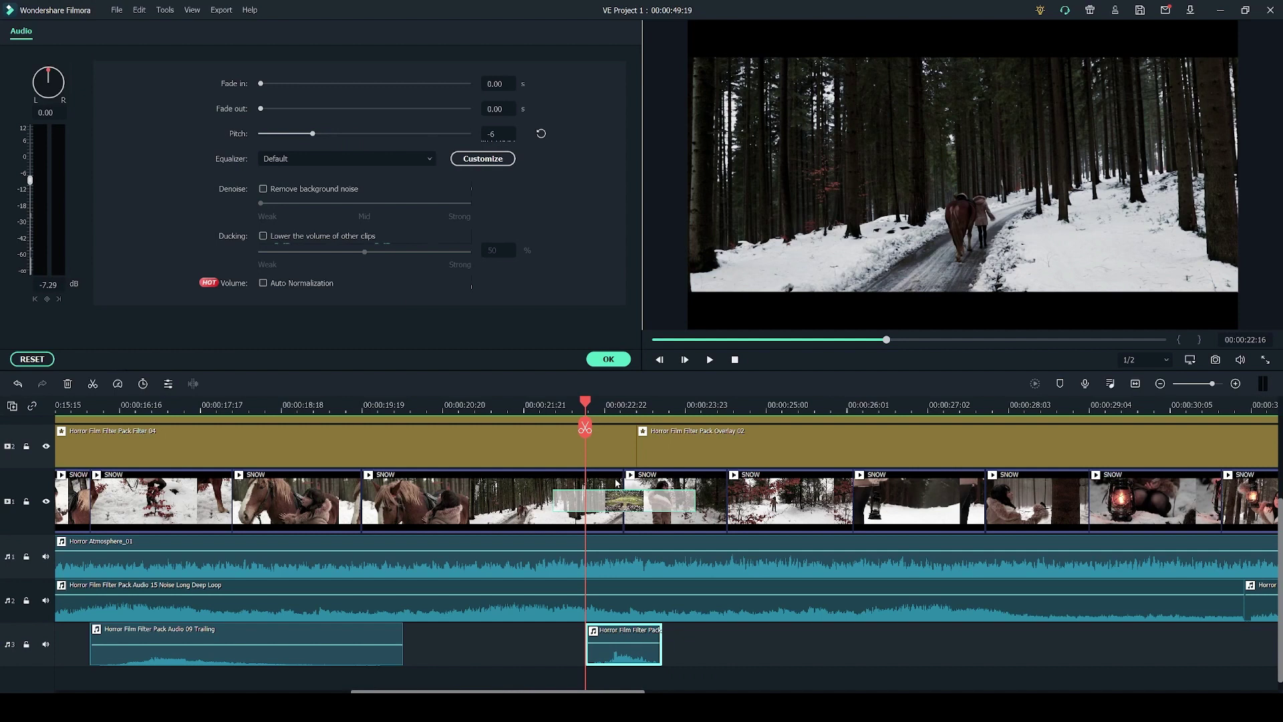
pyautogui.press('space')
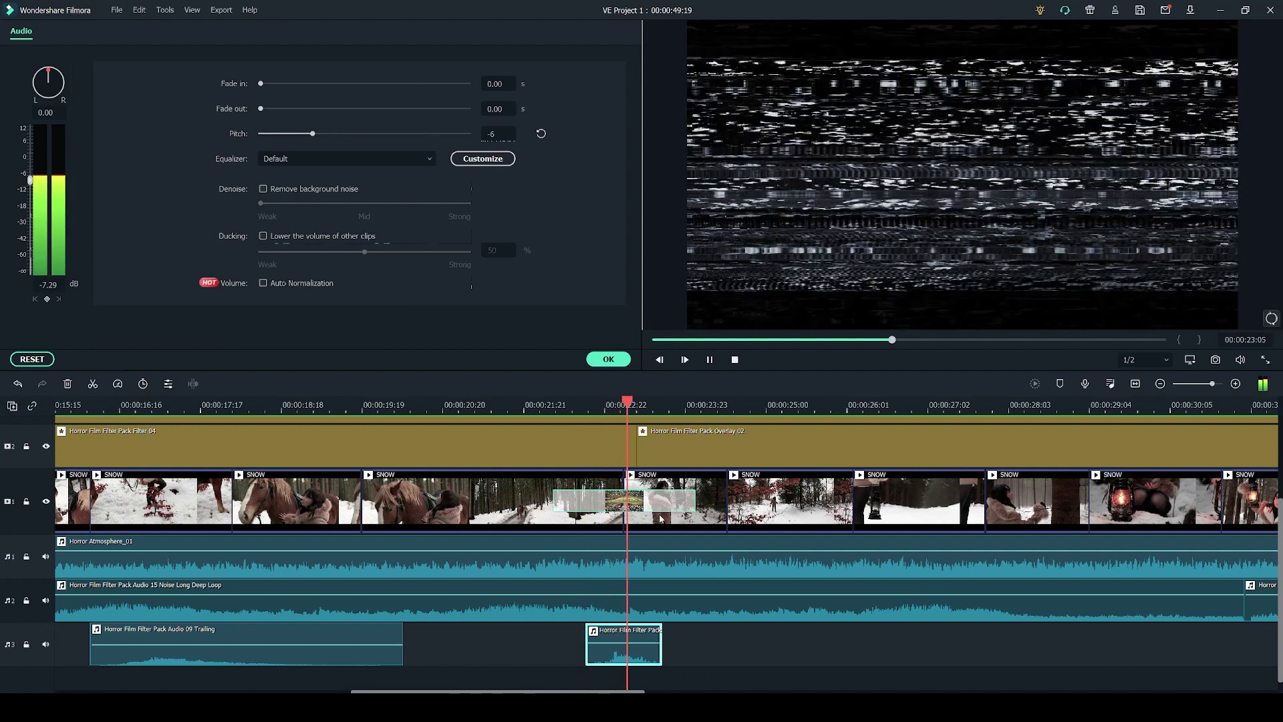
pyautogui.press('space')
pyautogui.click(407, 133)
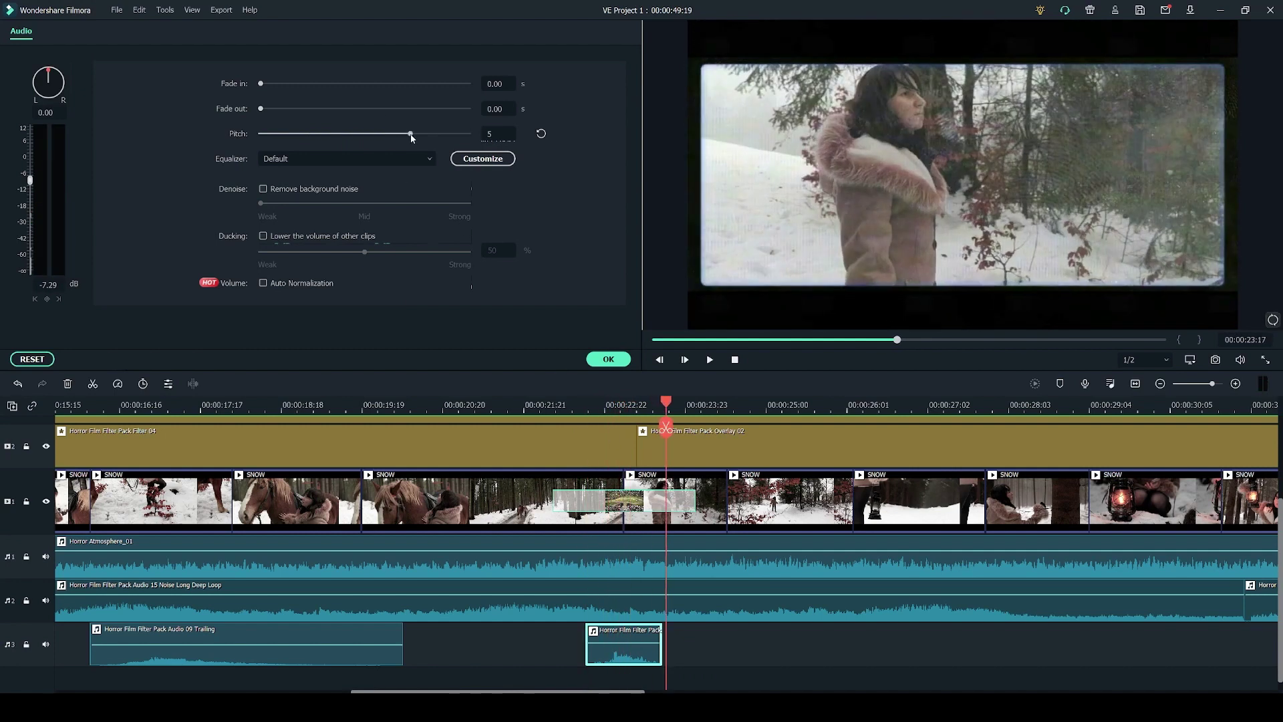
pyautogui.click(582, 409)
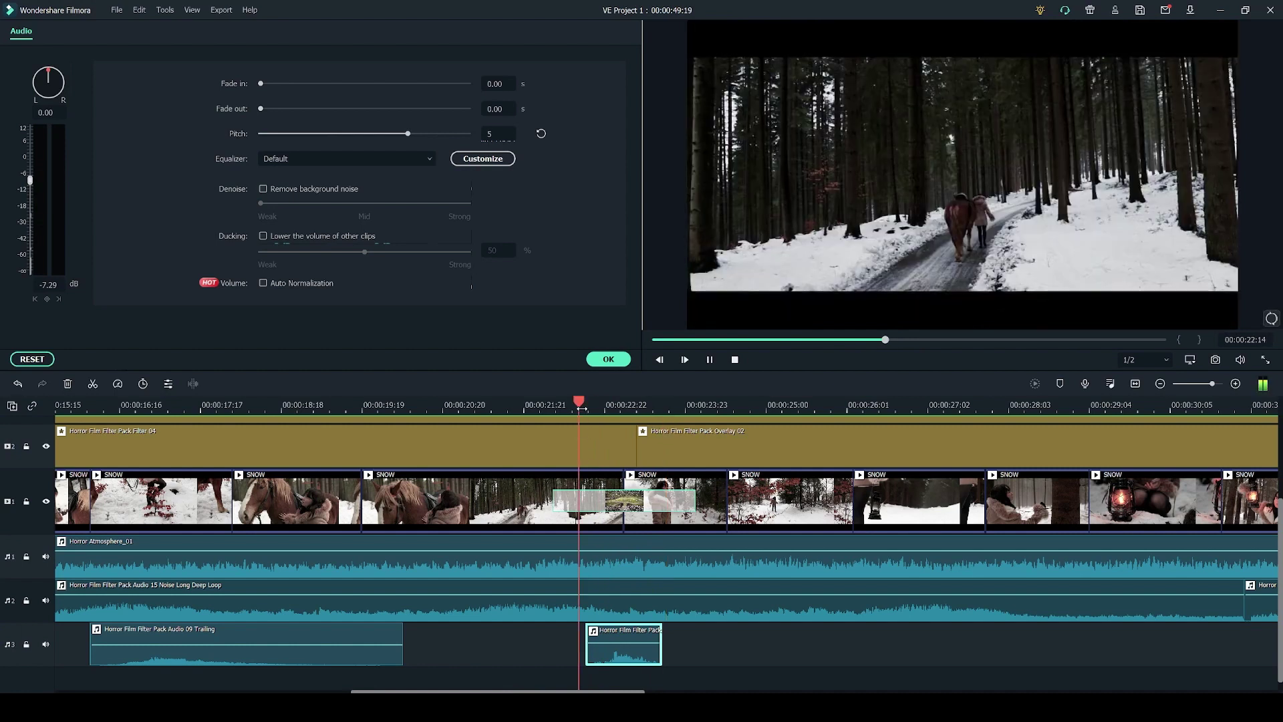
pyautogui.press('space')
pyautogui.press('space')
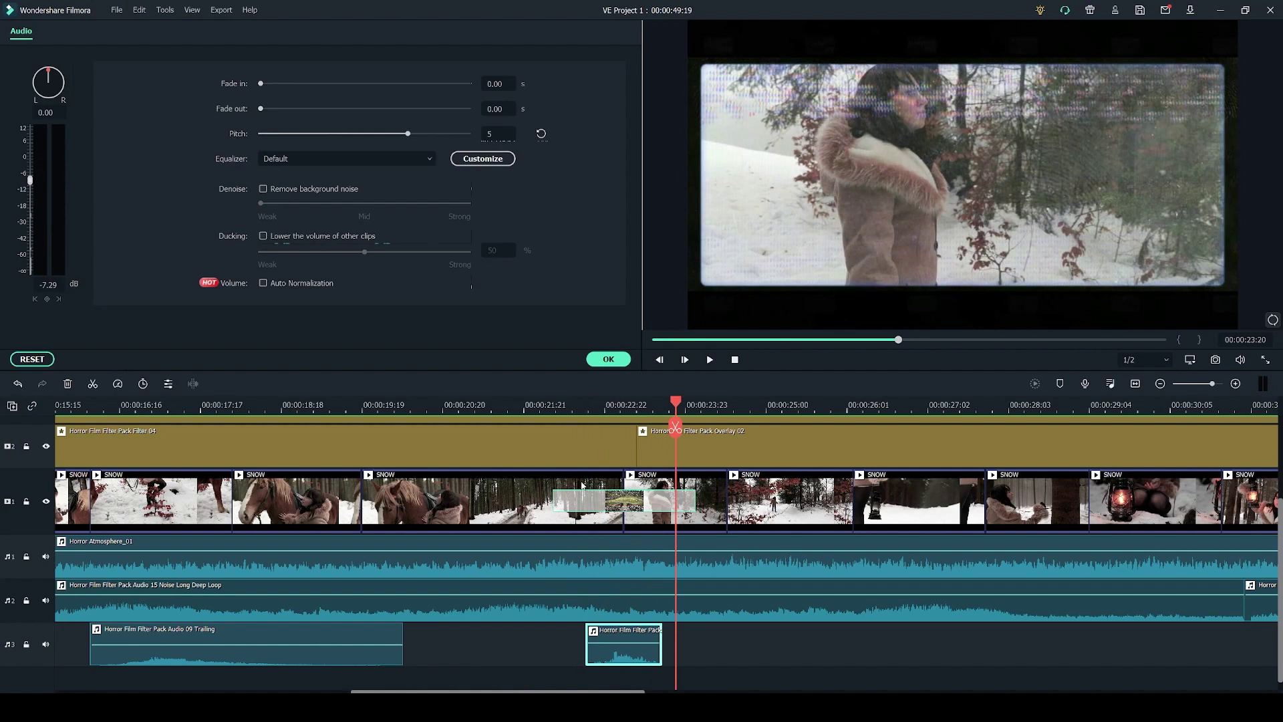
pyautogui.click(269, 110)
# Play a short stretch of the timeline from about 00:00:15 to 00:00:18:17
pyautogui.click(557, 404)
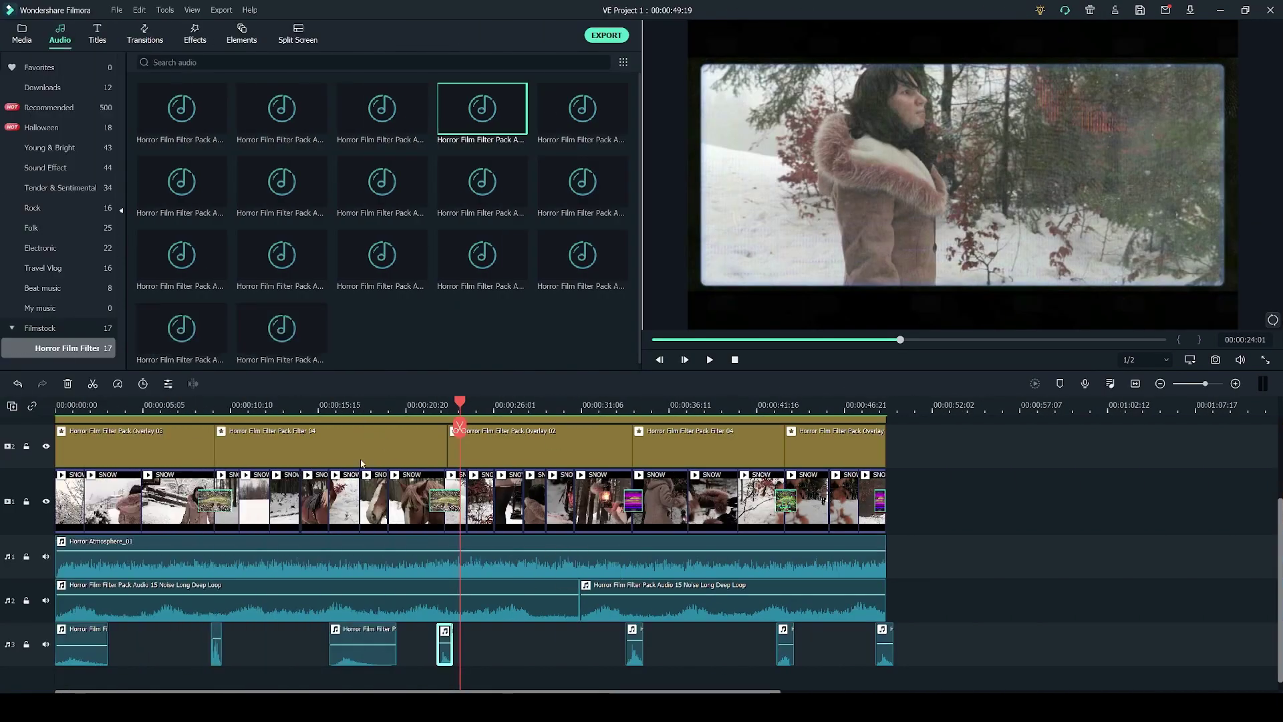
pyautogui.click(206, 405)
pyautogui.click(224, 406)
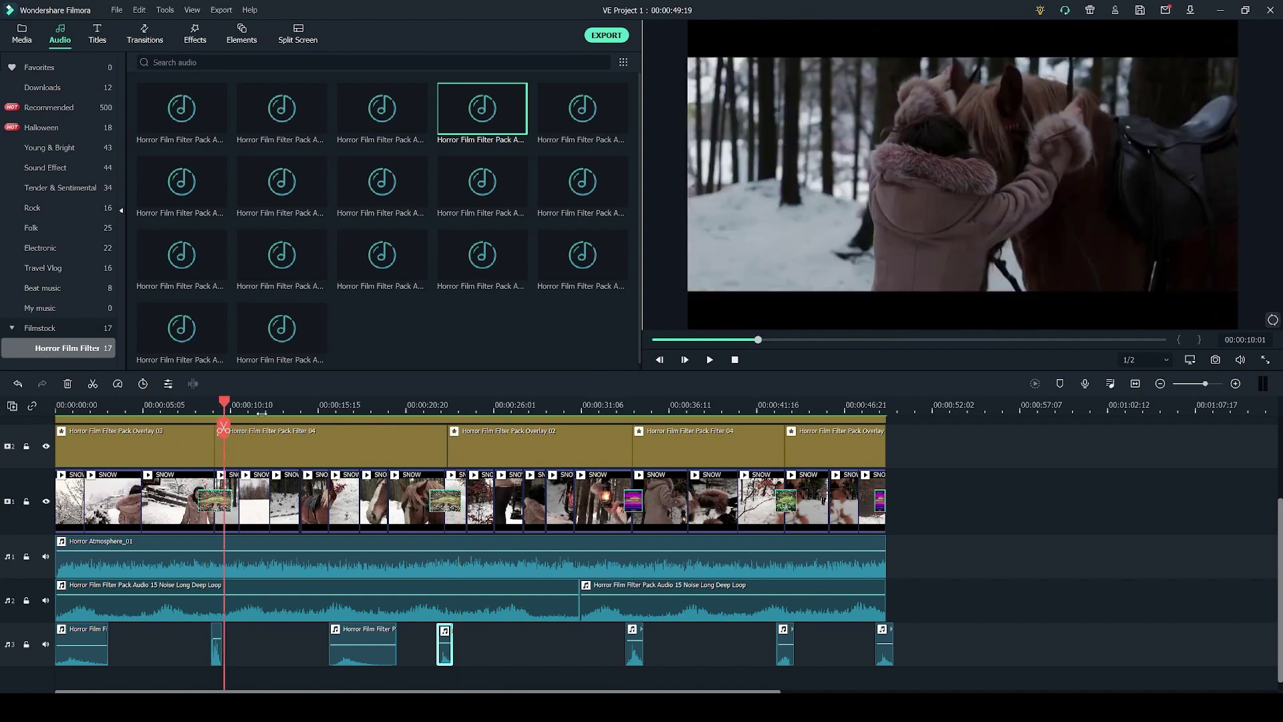
pyautogui.click(340, 396)
pyautogui.press('space')
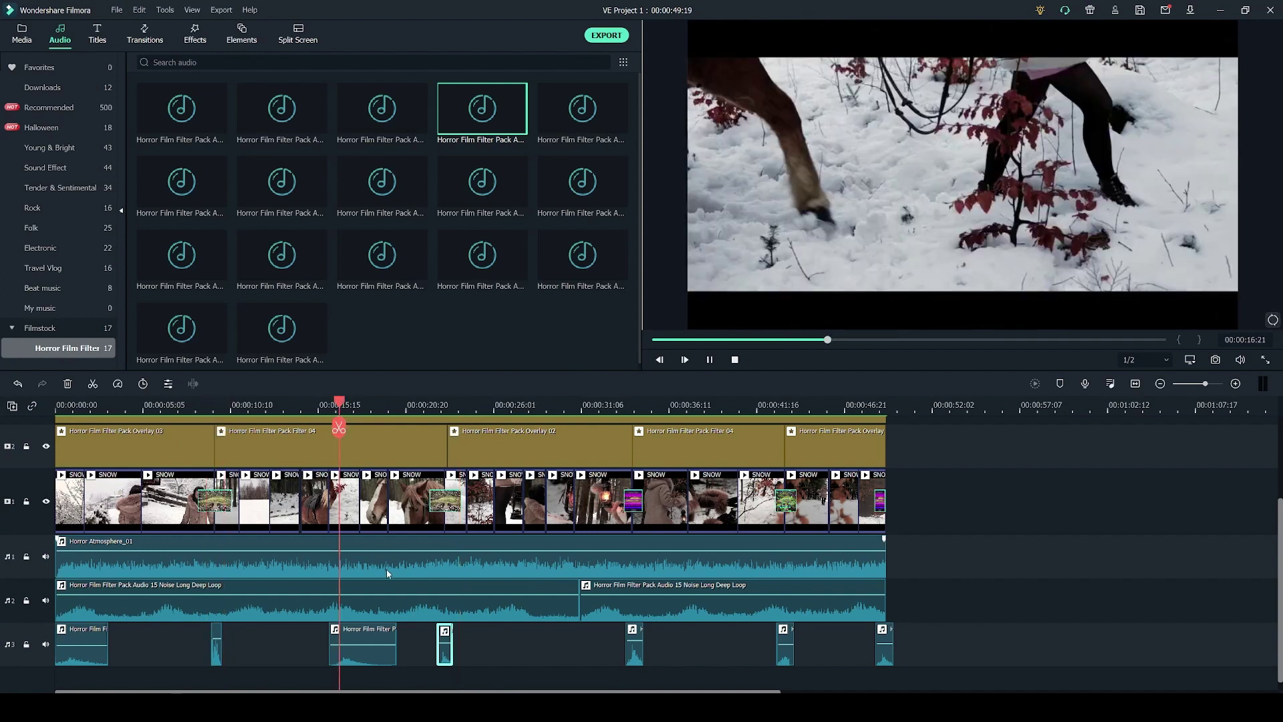
pyautogui.press('space')
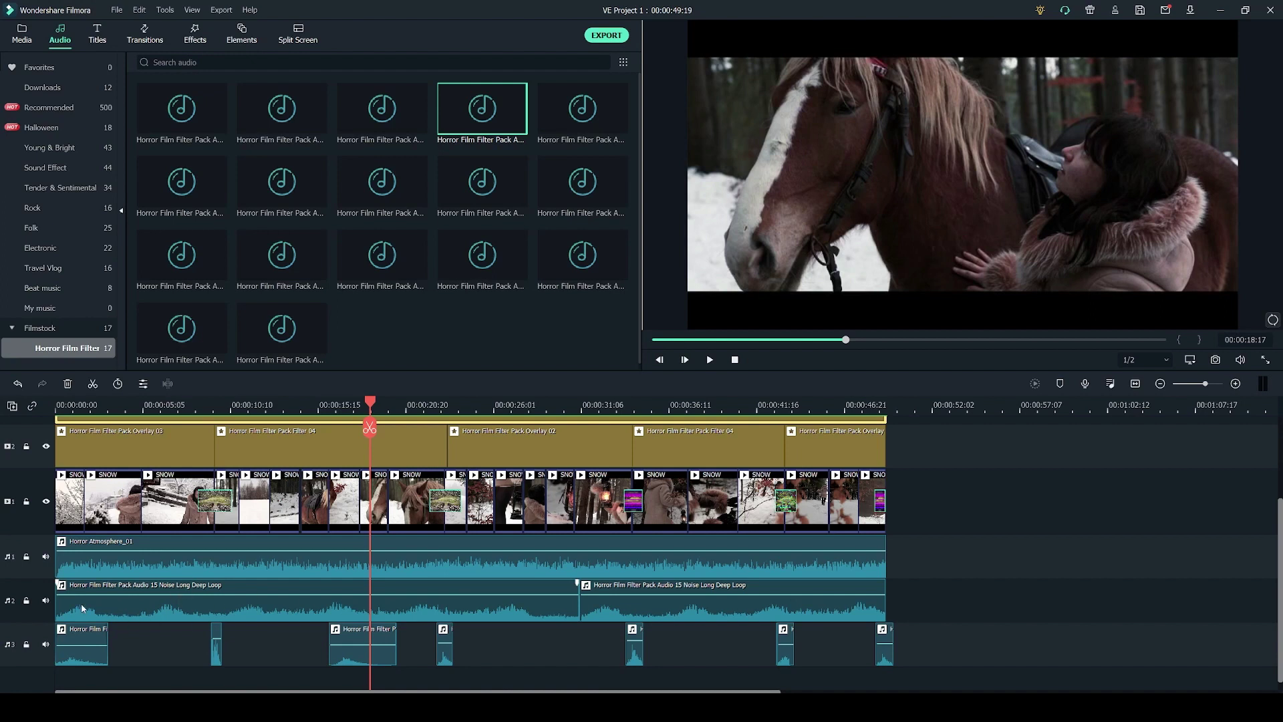
# Mute audio tracks 1 and 3, then play from the start through the new glitch transition
pyautogui.click(46, 557)
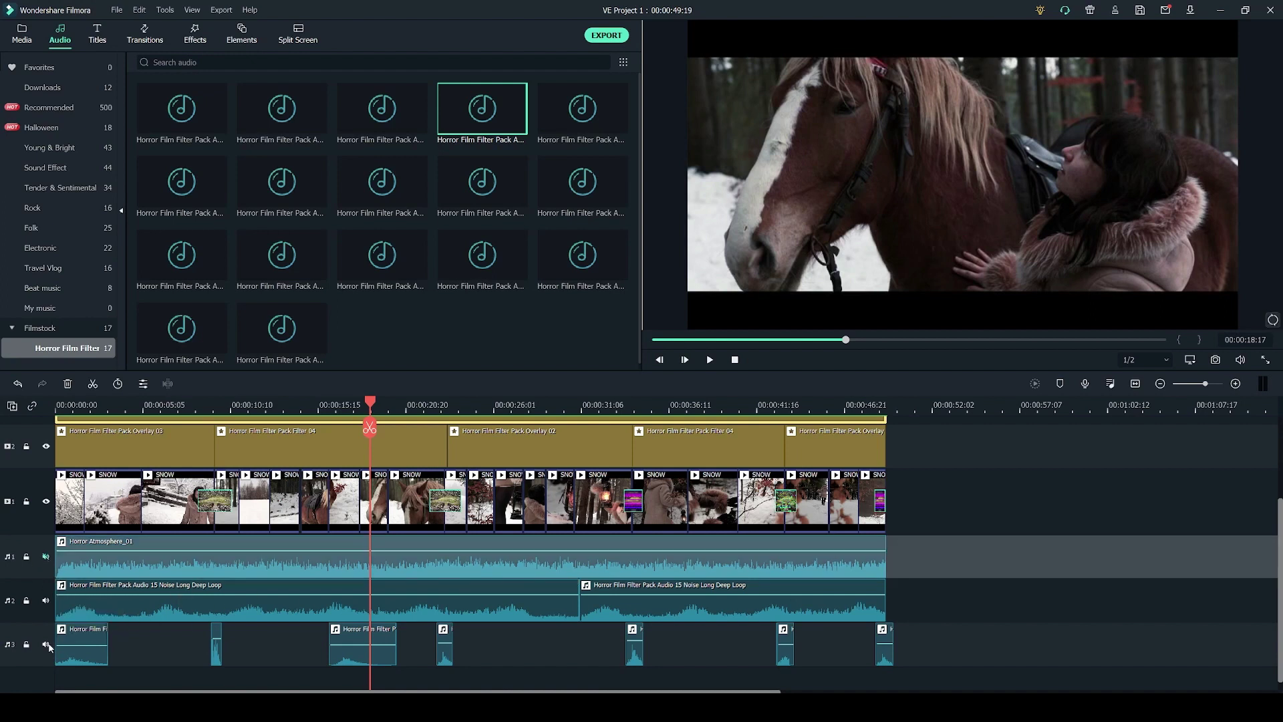
pyautogui.click(46, 644)
pyautogui.press('Home')
pyautogui.press('space')
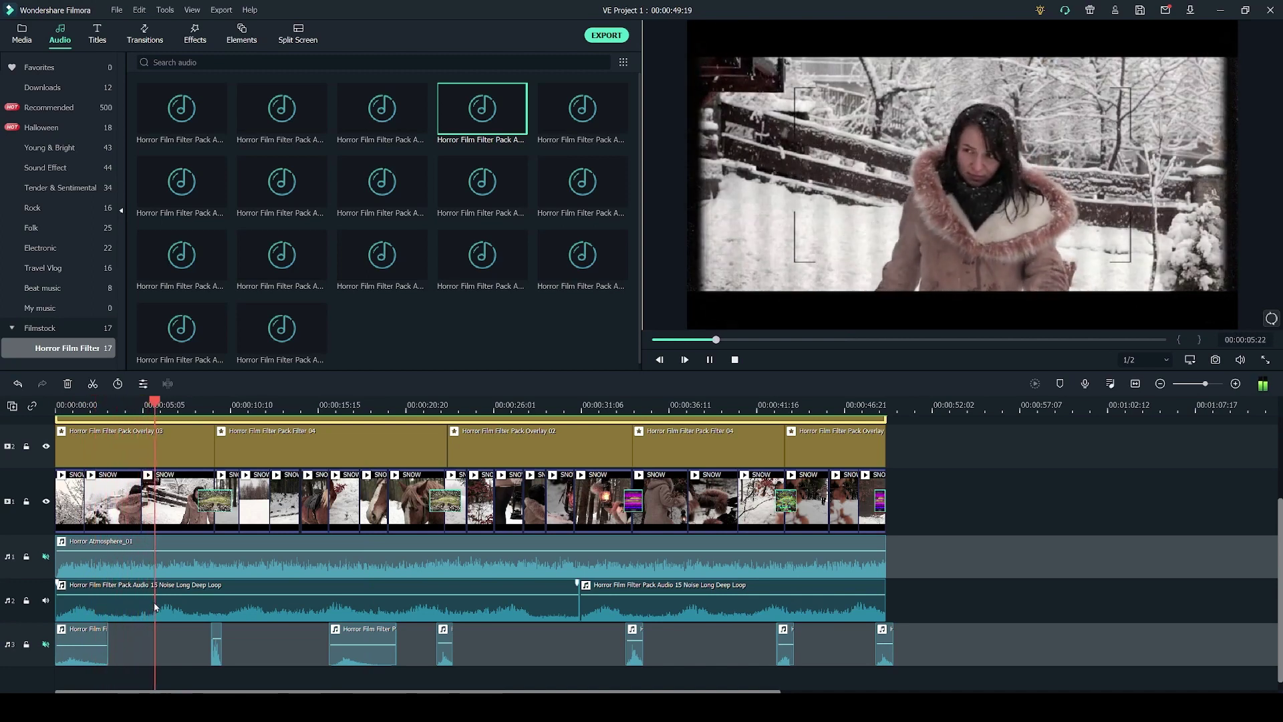
pyautogui.click(235, 607)
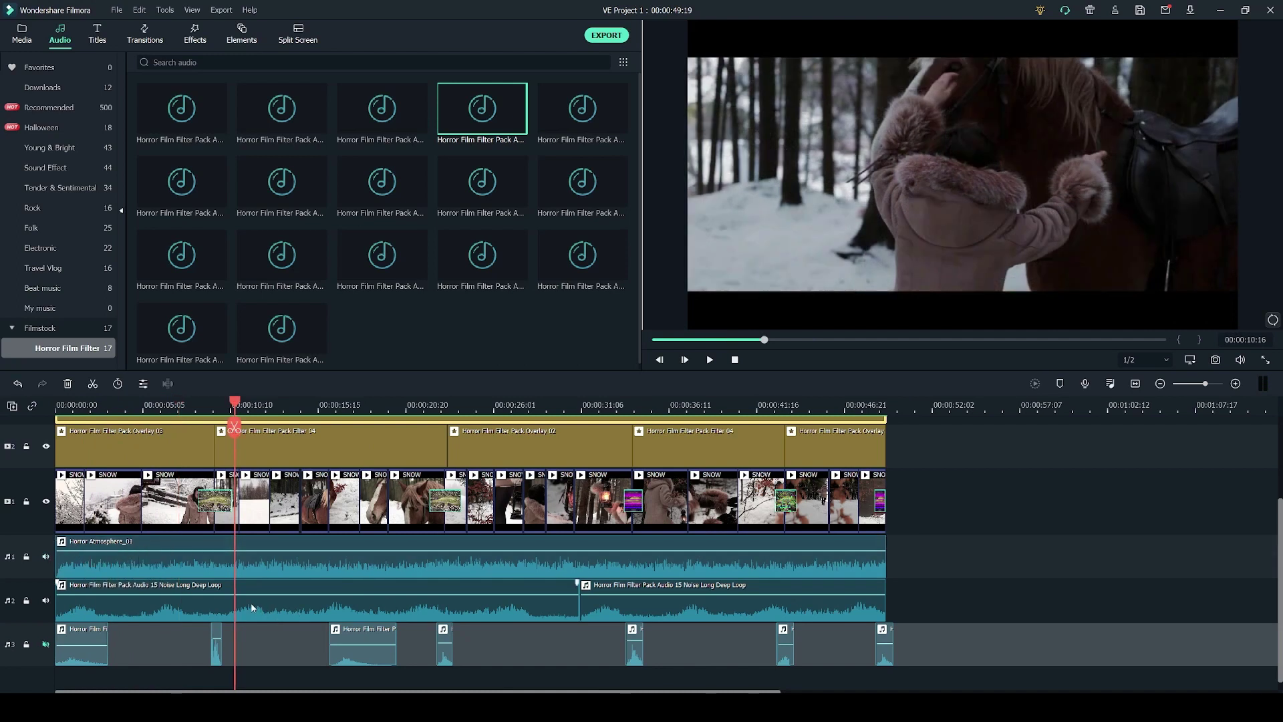
pyautogui.press('space')
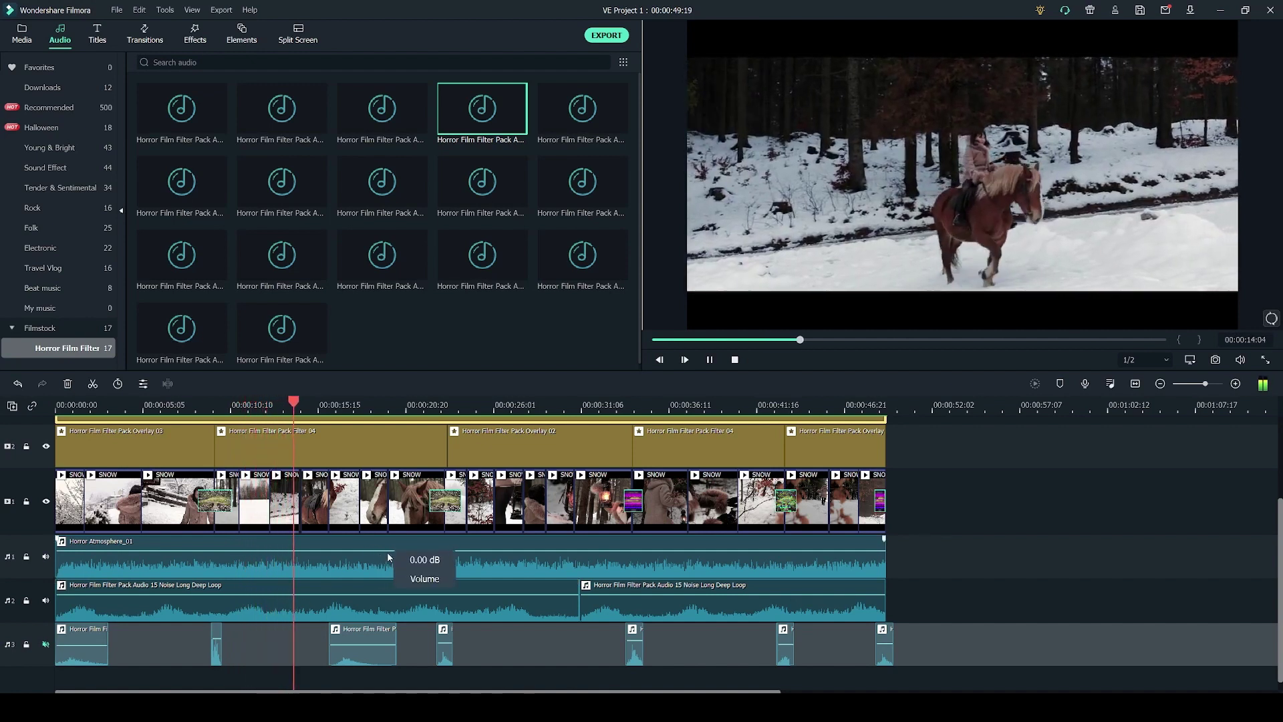
pyautogui.press('space')
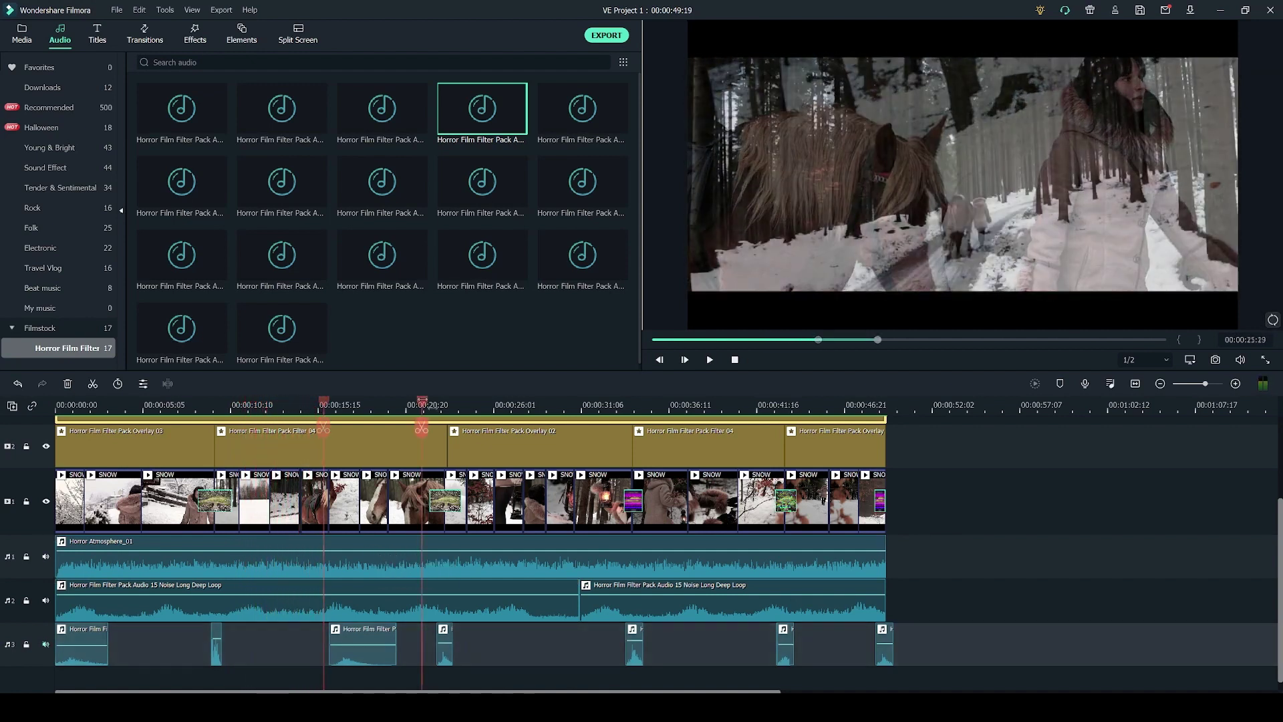
pyautogui.click(422, 405)
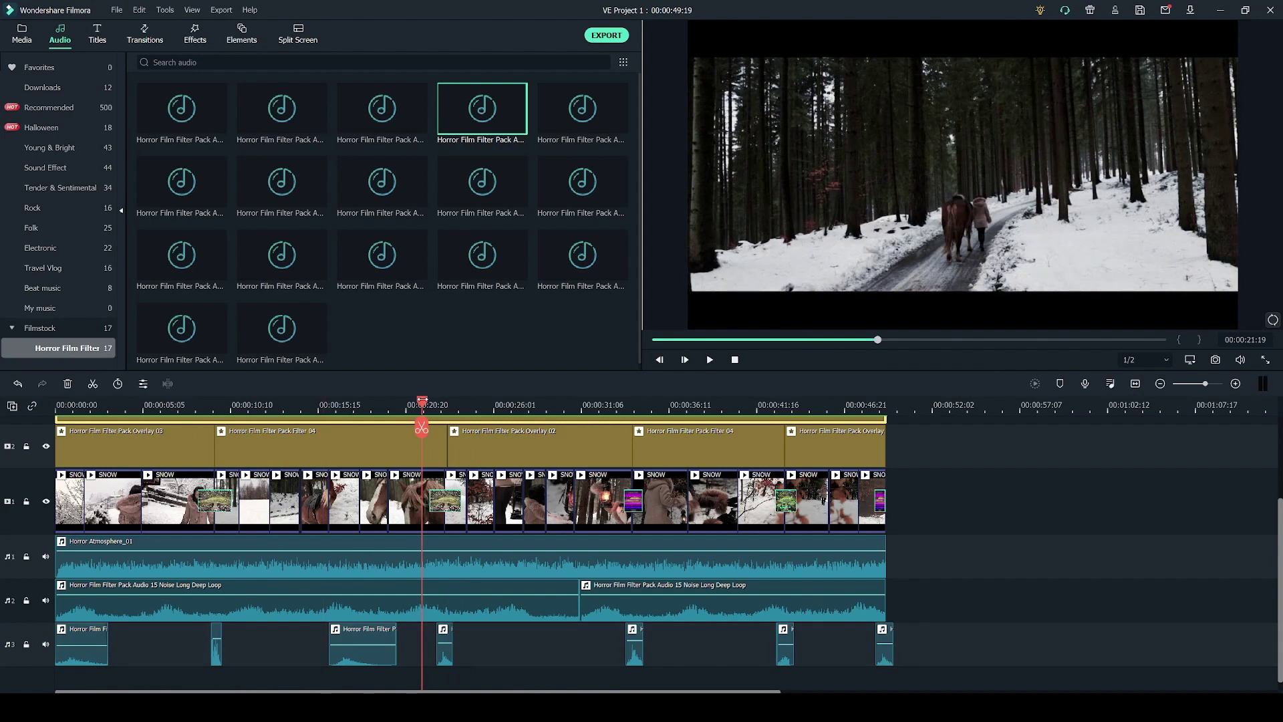
pyautogui.press('space')
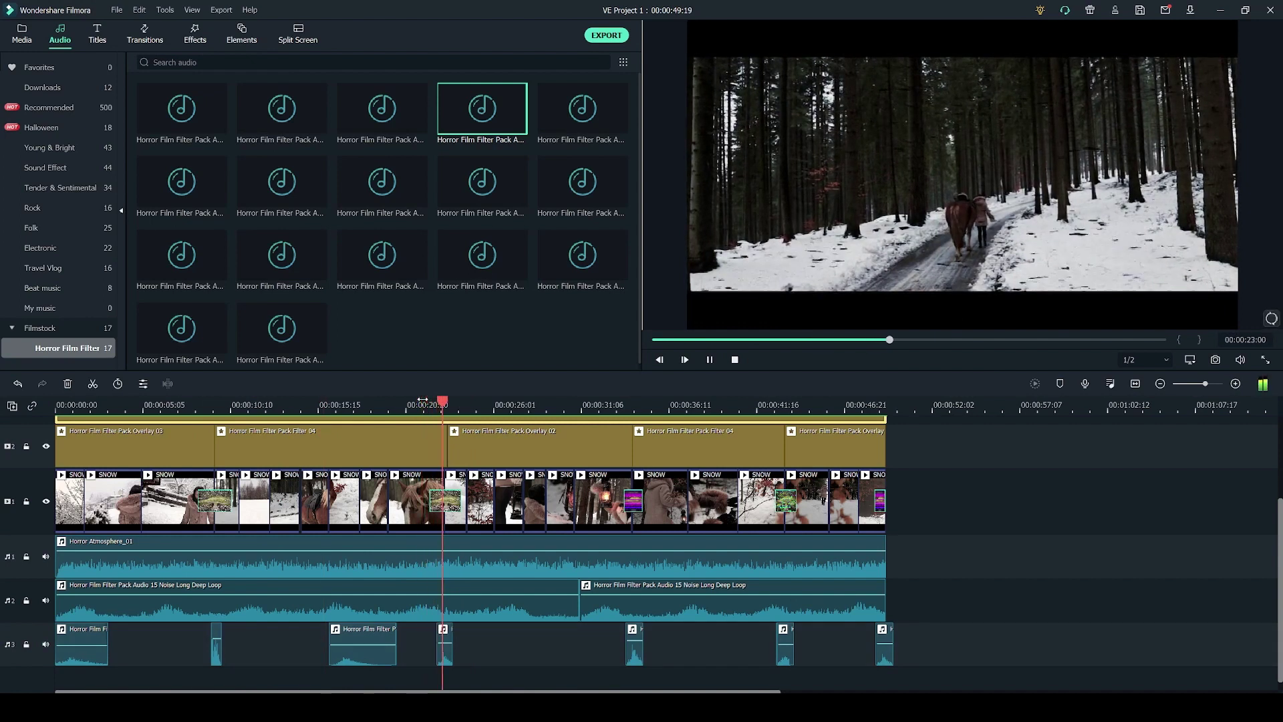